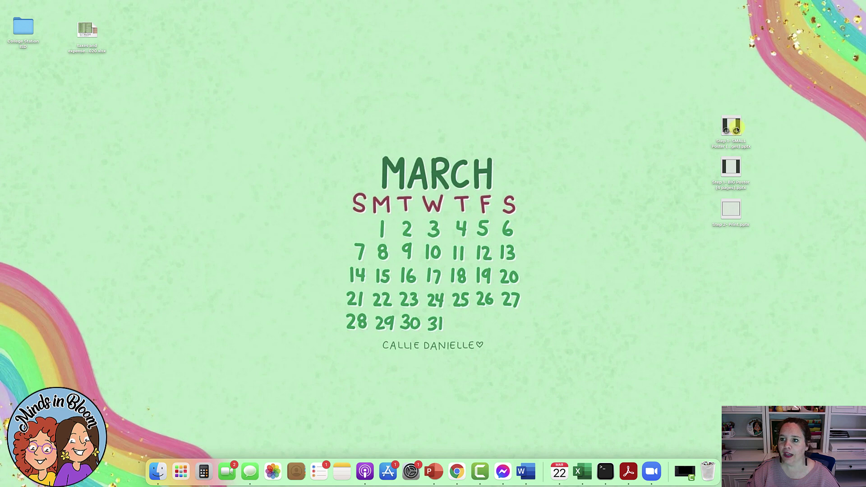
Open the Step 1- BIG Poster (4 pages) presentation and enlarge its window.
left_click(736, 166)
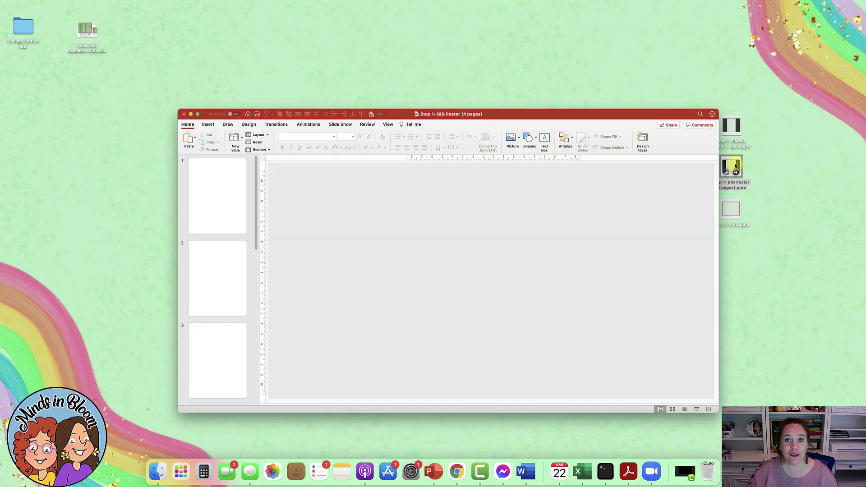
mouse_move(654, 116)
left_mouse_down()
mouse_move(634, 45)
mouse_move(617, 33)
left_mouse_up()
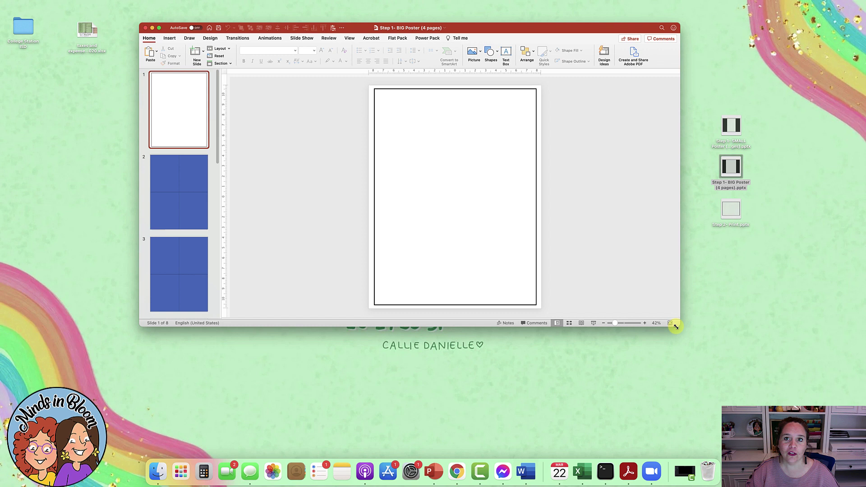
mouse_move(676, 326)
left_mouse_down()
mouse_move(703, 417)
mouse_move(697, 423)
left_mouse_up()
left_click_drag(576, 31, 559, 31)
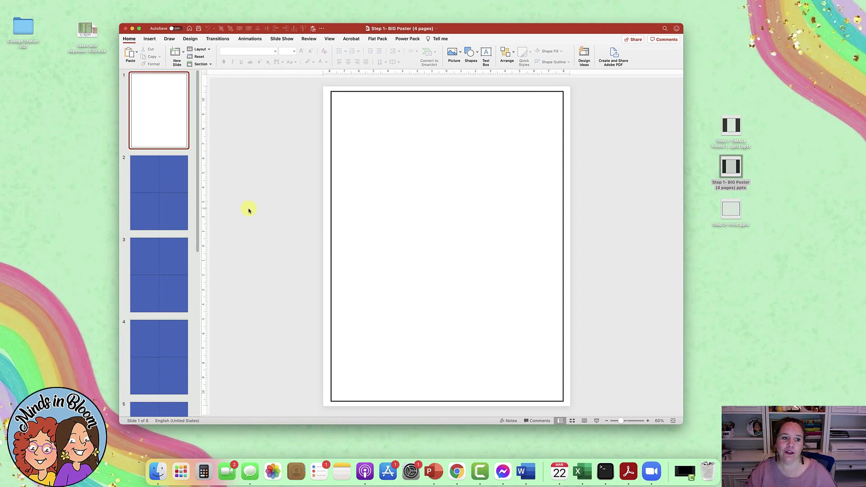
Go to slide 2 and click through its four blue panels.
left_click(145, 228)
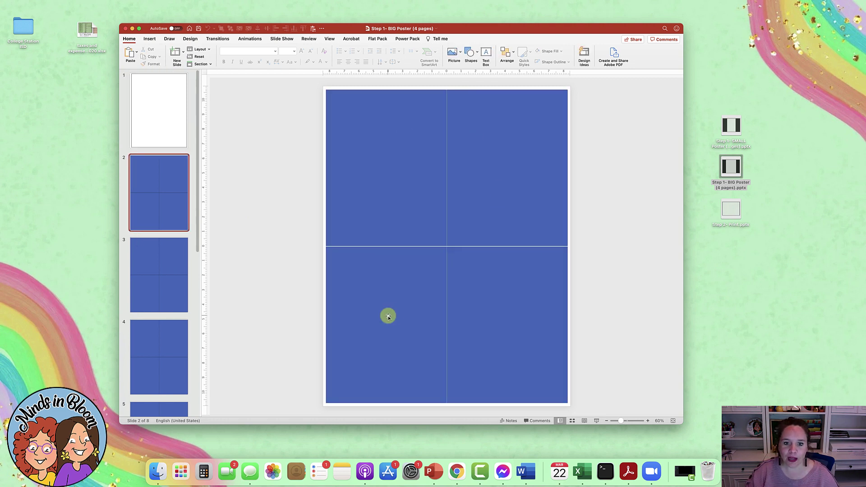
left_click(383, 183)
left_click(463, 172)
left_click(506, 286)
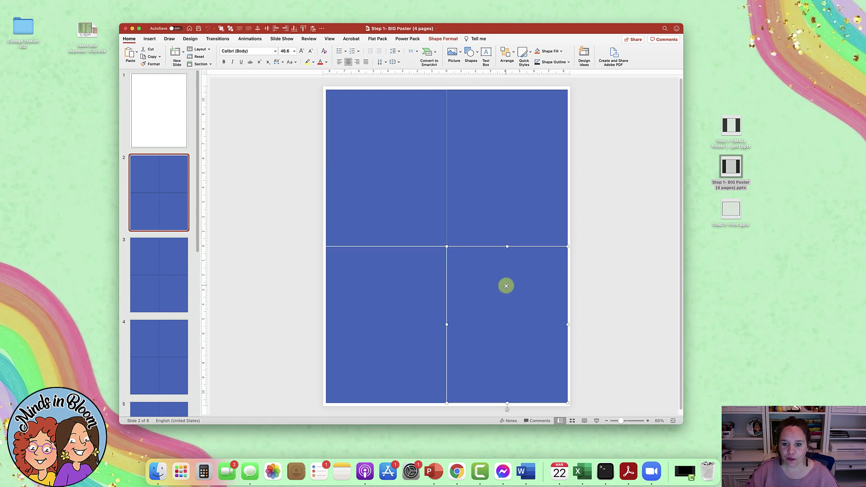
left_click(401, 294)
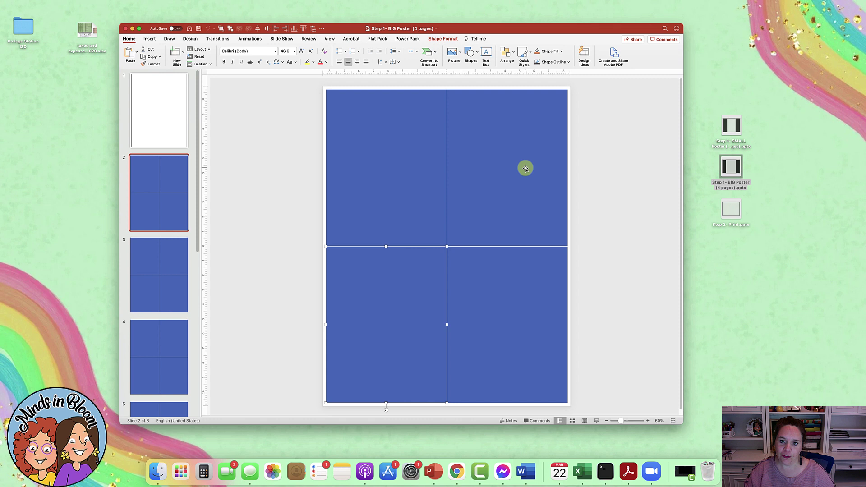
left_click(590, 169)
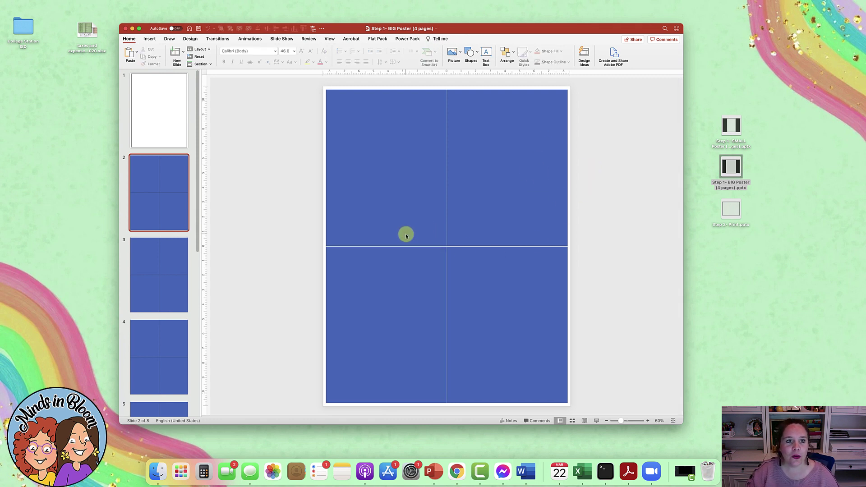
Insert Slide25.jpeg from MIB Products > Lotsa Fractions > Printable Posters and move it top-left.
left_click(149, 39)
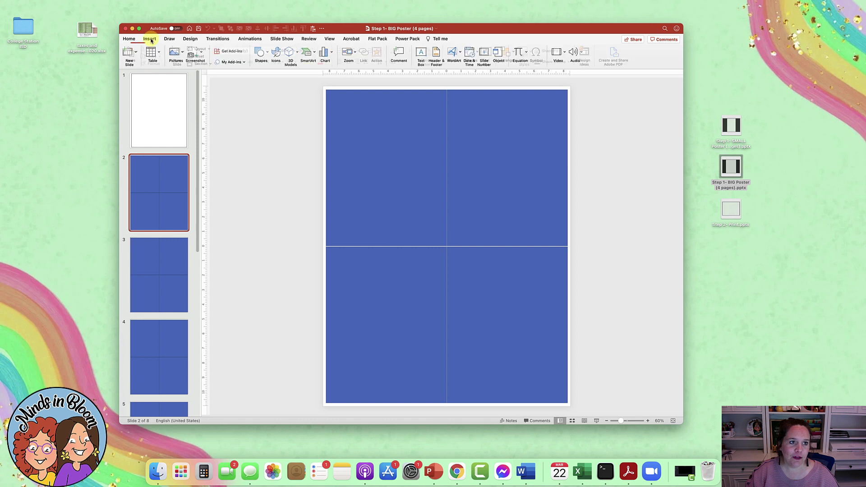
left_click(176, 53)
left_click(190, 73)
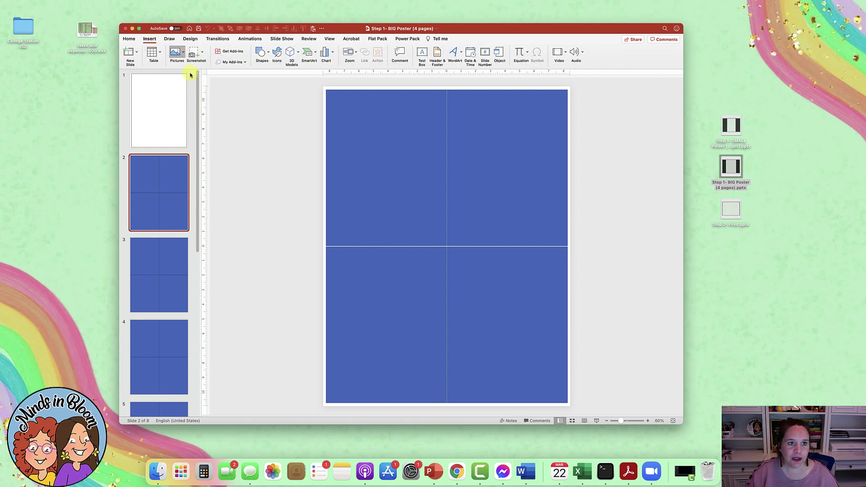
scroll(373, 128, "down", 1)
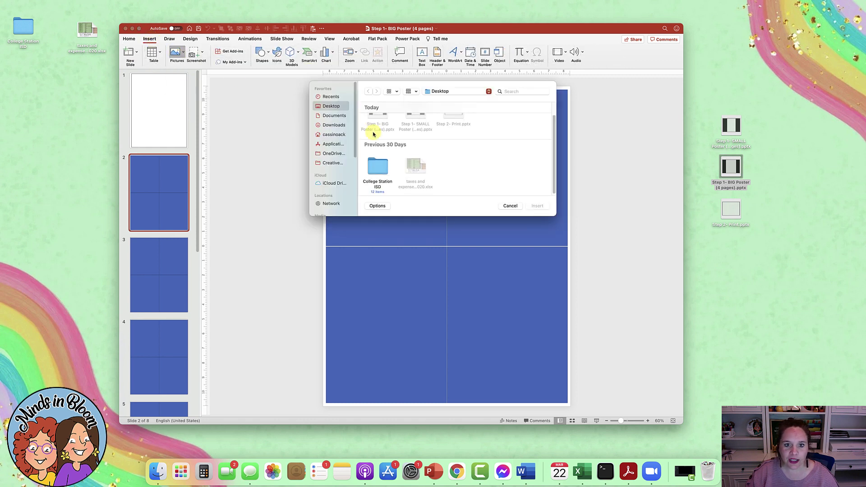
left_click(333, 153)
scroll(396, 158, "down", 2)
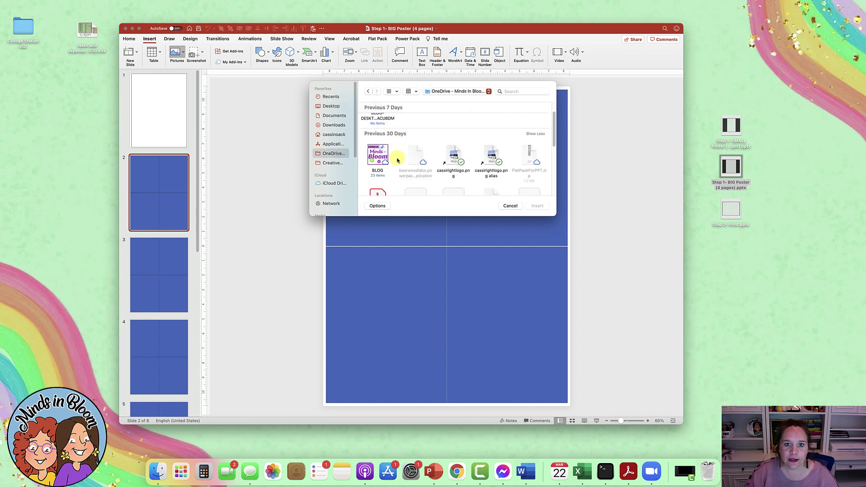
scroll(405, 163, "down", 1)
scroll(406, 163, "down", 2)
scroll(406, 163, "down", 2)
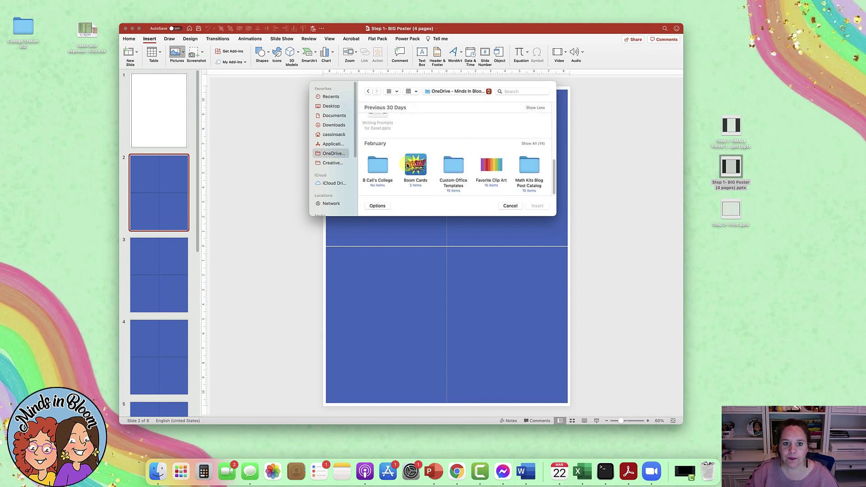
mouse_move(554, 215)
left_mouse_down()
mouse_move(642, 371)
mouse_move(654, 364)
left_mouse_up()
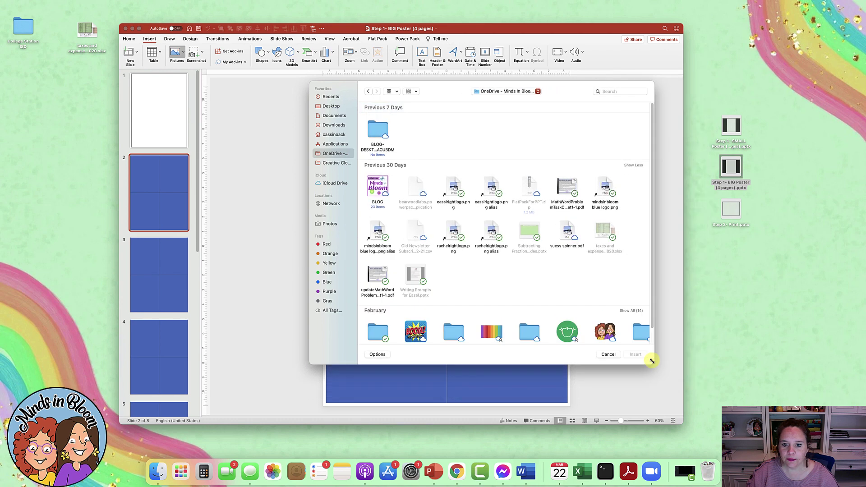
double_click(566, 326)
double_click(380, 188)
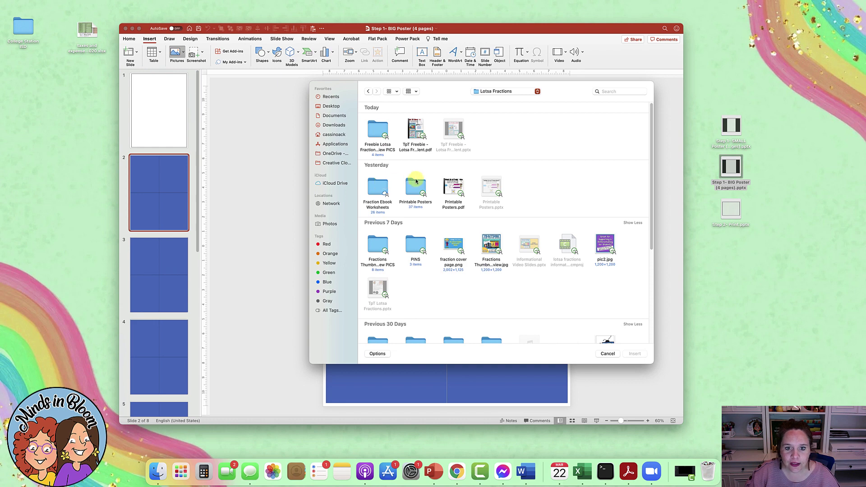
double_click(416, 185)
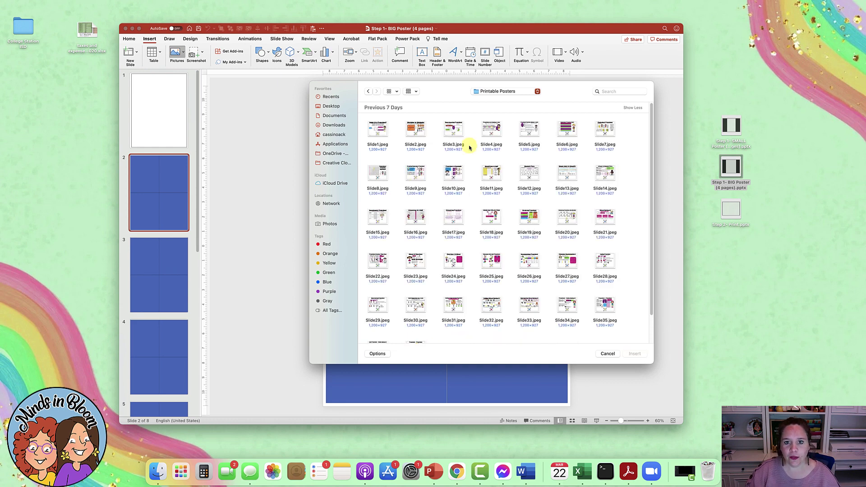
double_click(495, 266)
left_click_drag(497, 274, 408, 103)
Rotate the poster picture 90° and move it to the slide's top-right.
left_click(411, 106)
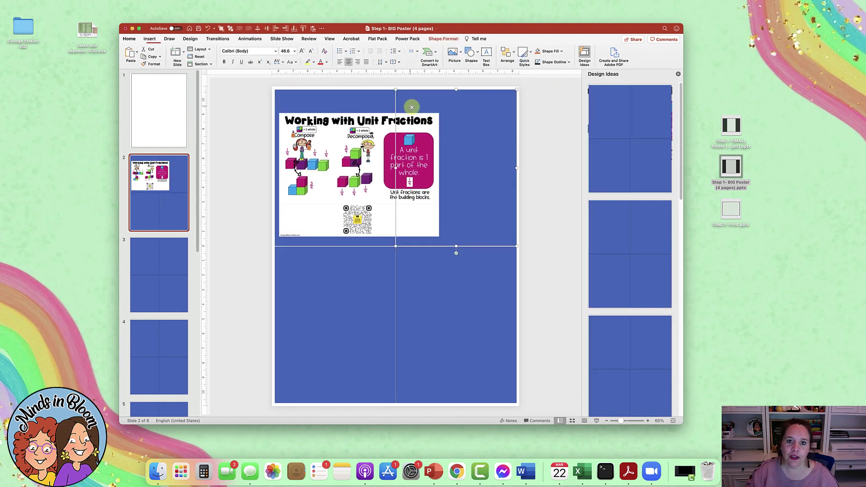
left_click(365, 143)
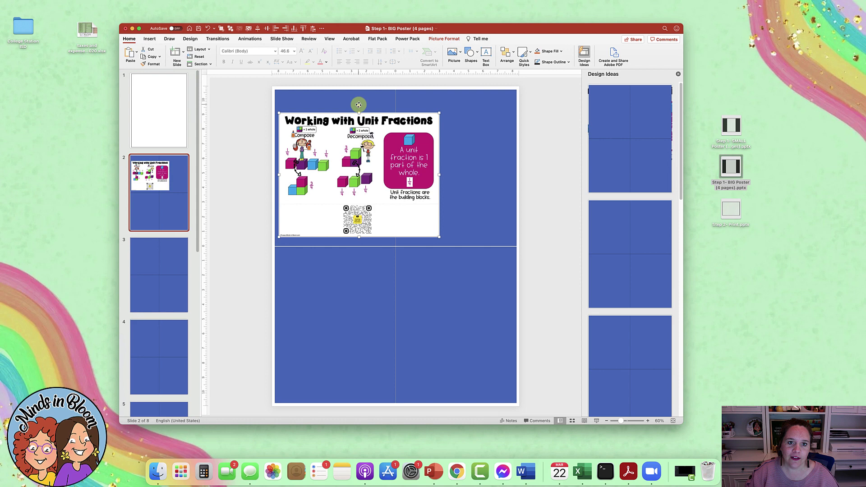
left_click_drag(359, 104, 427, 171)
mouse_move(338, 175)
left_mouse_down()
mouse_move(315, 161)
mouse_move(358, 189)
left_mouse_up()
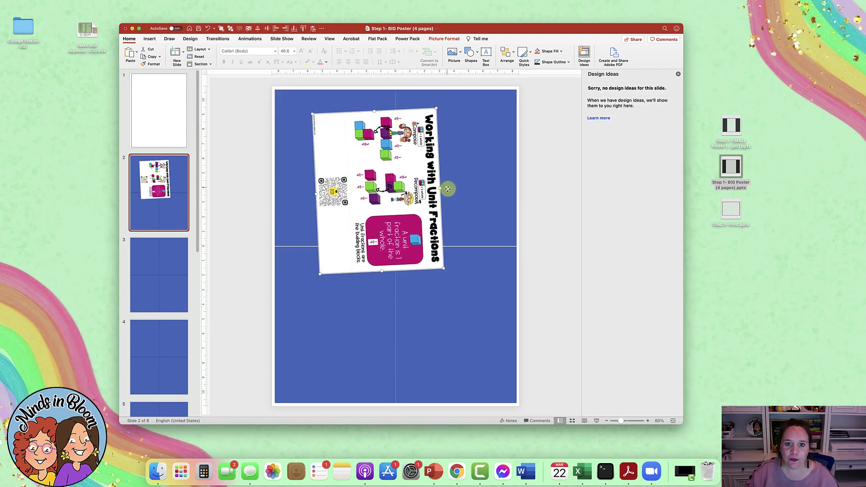
left_click_drag(447, 189, 465, 171)
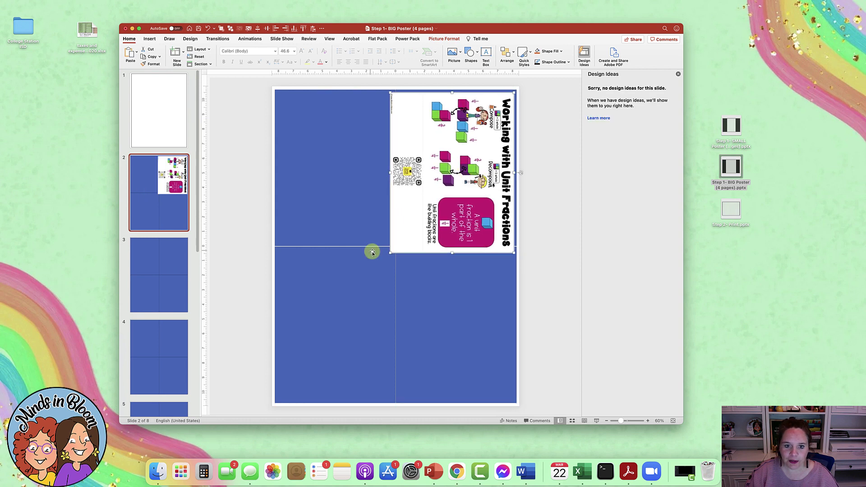
Enlarge the poster by its corner handle to cover the whole slide, then reselect it.
left_click_drag(390, 252, 278, 400)
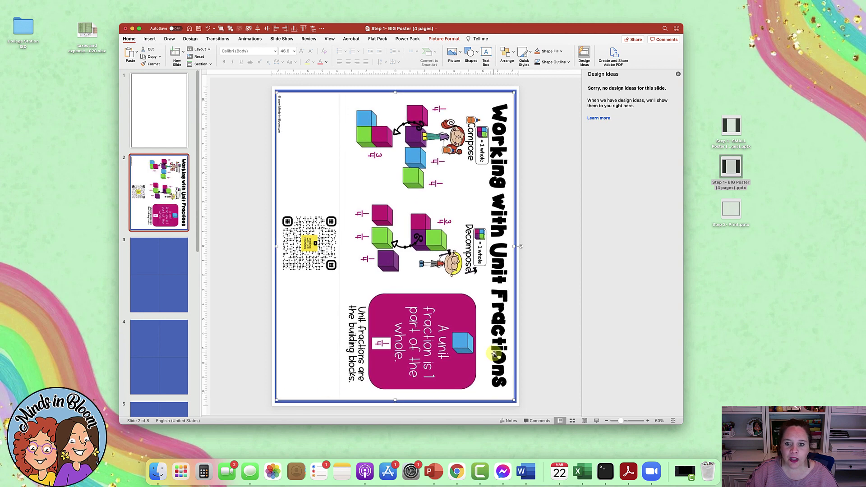
left_click(540, 309)
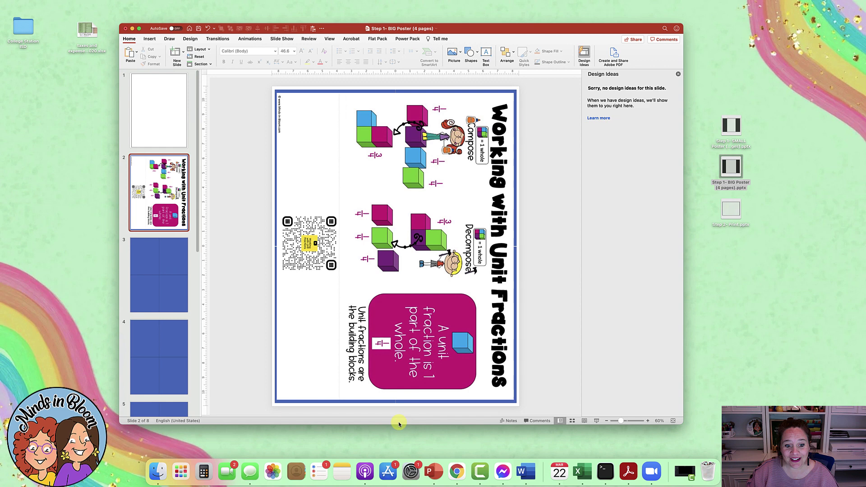
left_click(406, 121)
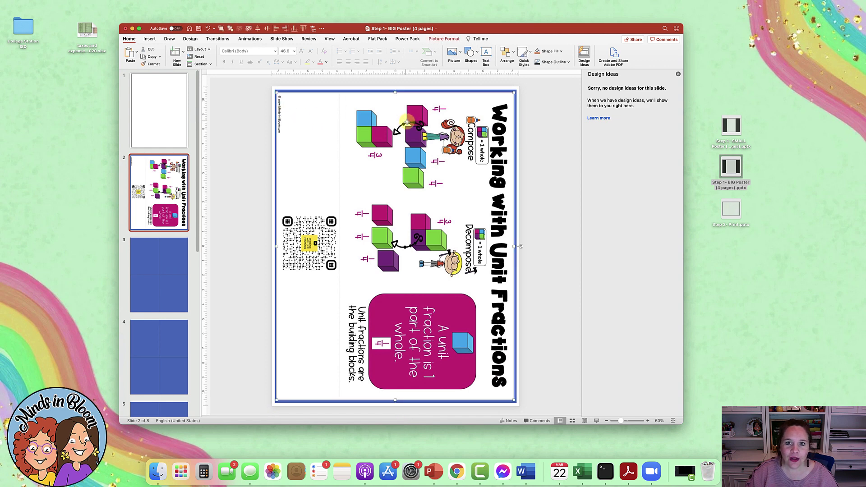
left_click(557, 163)
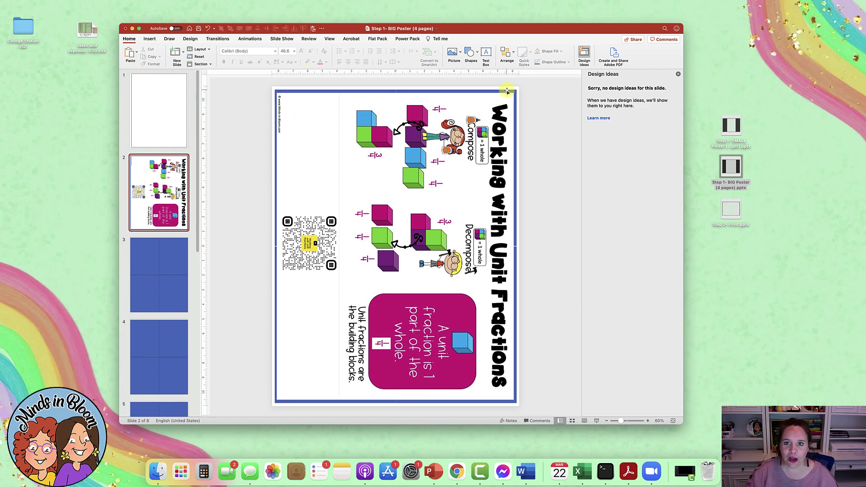
left_click(480, 124)
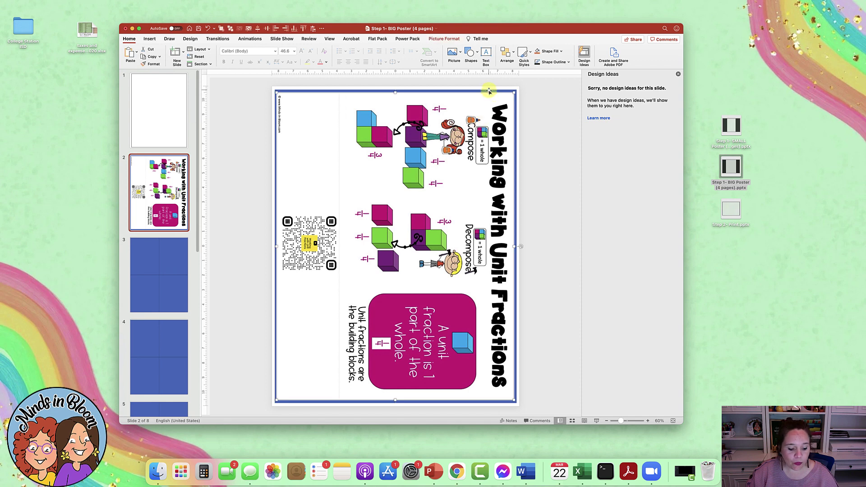
Select the poster and the underlying panels and apply Merge Shapes > Fragment.
left_click(488, 91)
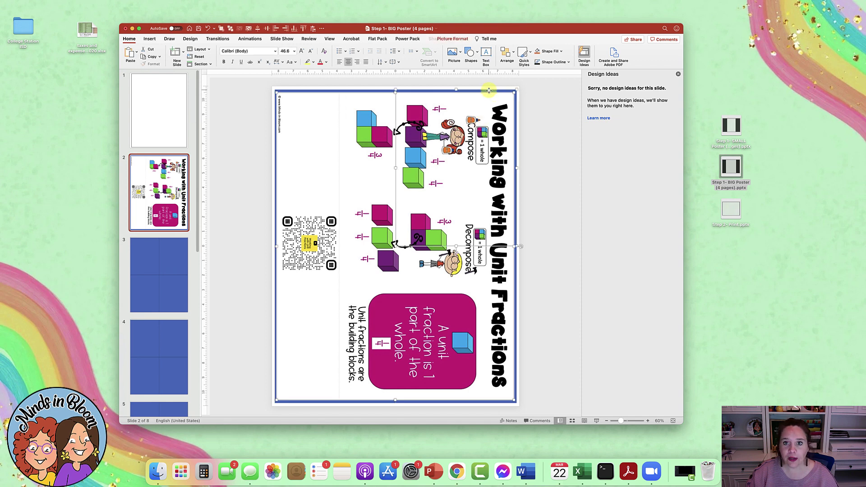
left_click(379, 90)
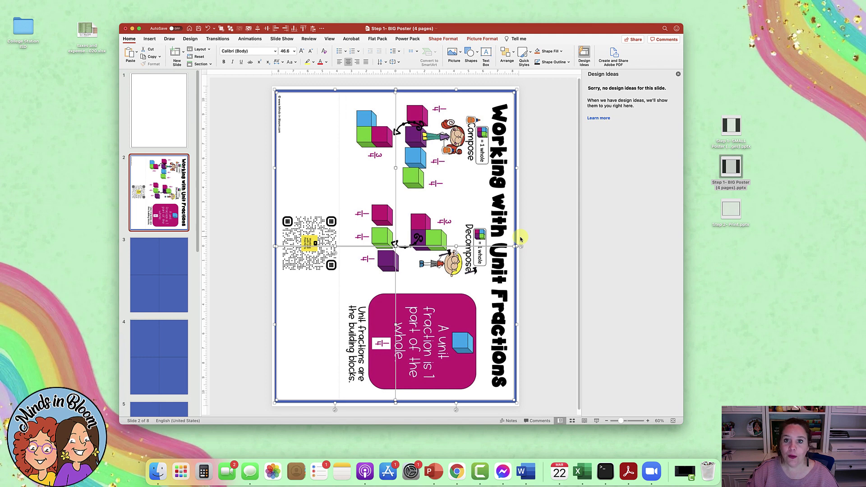
left_click(446, 41)
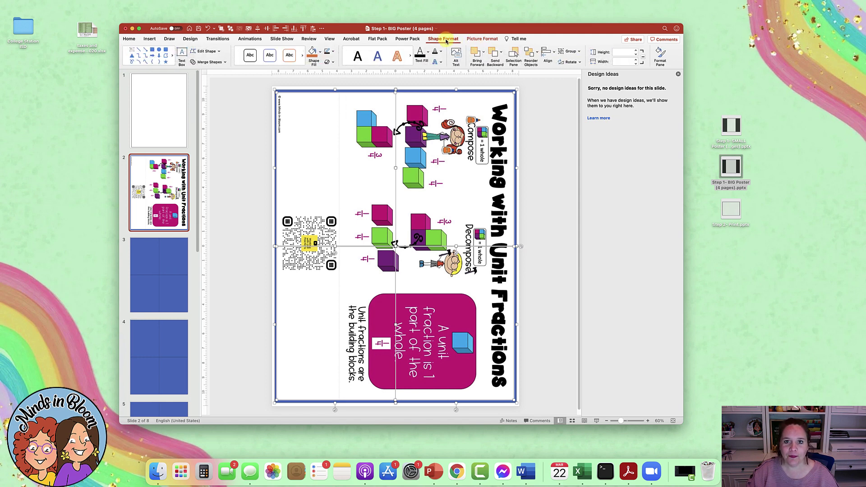
left_click(226, 63)
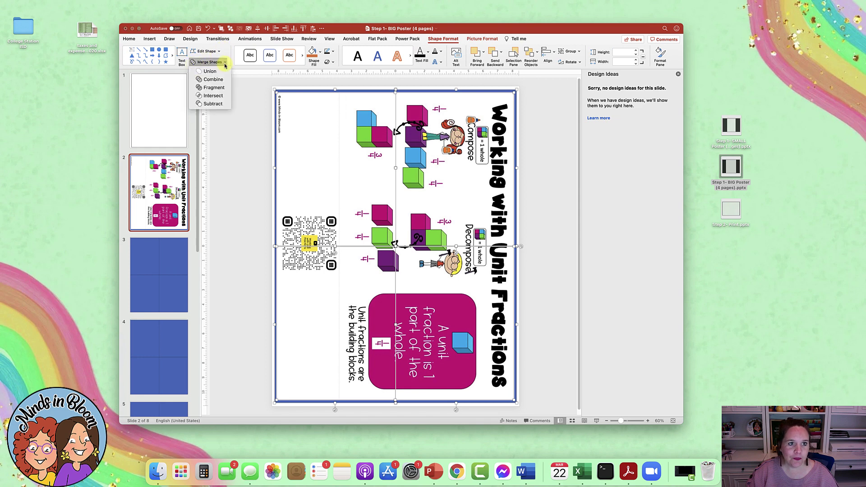
left_click(219, 89)
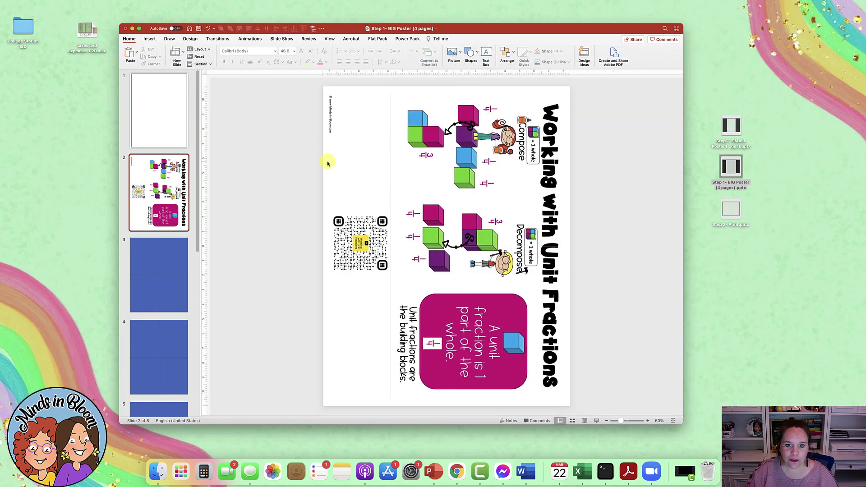
Pull the four poster fragments apart, then slide them back, tucking Unit Fractions under the upper-right piece.
left_click_drag(328, 164, 306, 150)
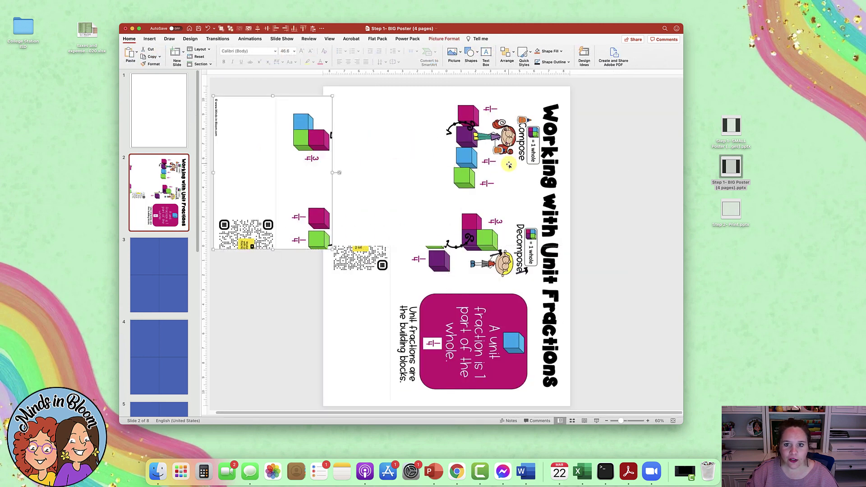
left_click_drag(513, 165, 580, 165)
left_click_drag(474, 318, 553, 333)
left_click_drag(414, 310, 326, 330)
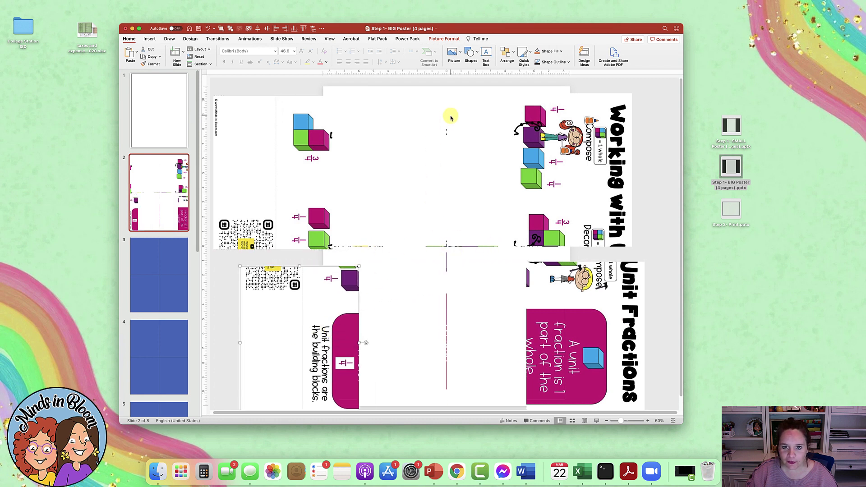
left_click(446, 245)
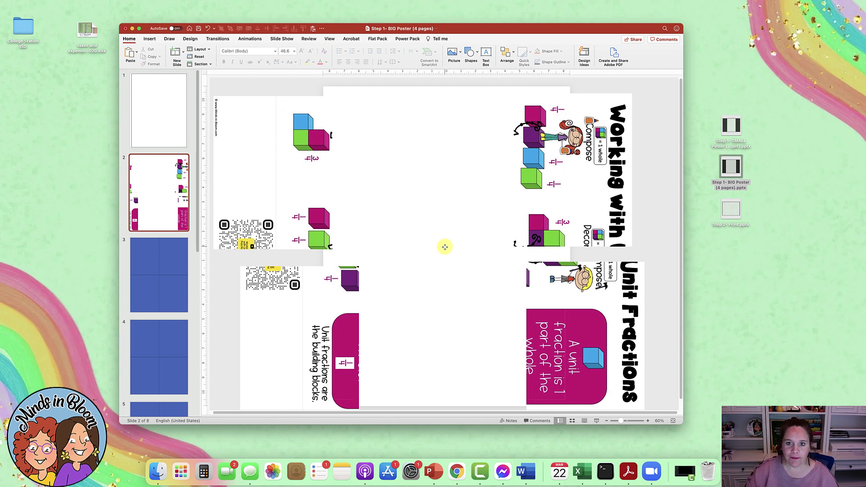
left_click_drag(285, 202, 389, 199)
left_click_drag(331, 300, 419, 281)
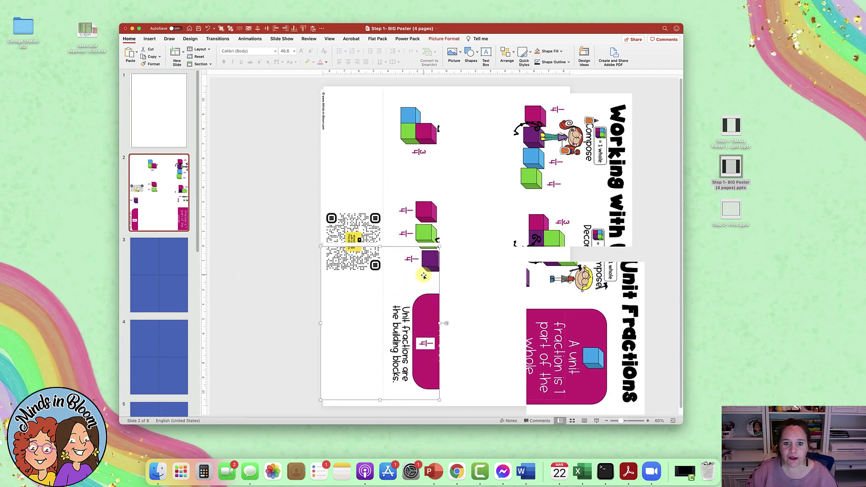
left_click_drag(604, 157, 536, 152)
left_click_drag(573, 303, 500, 291)
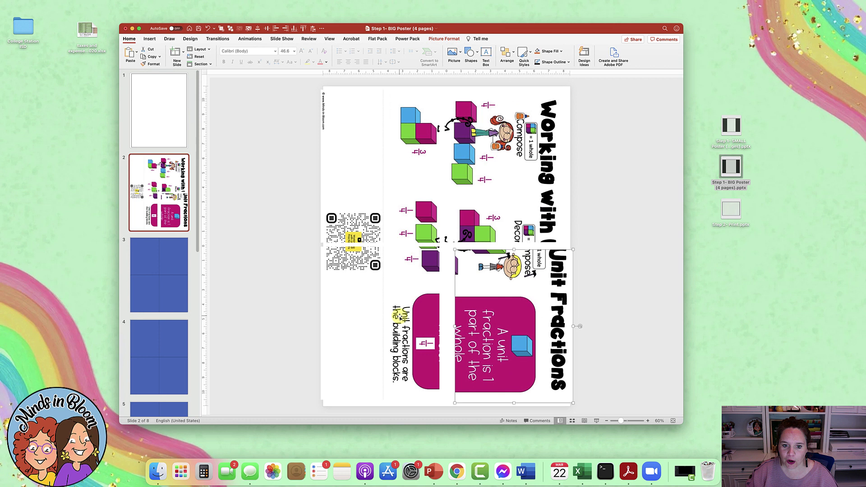
Try a dashed Shape Outline style on the poster pieces.
left_click(475, 185, "shift")
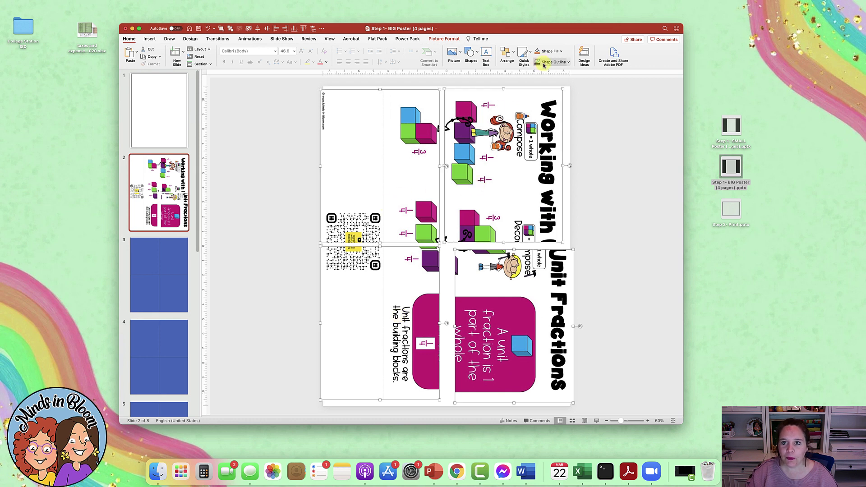
left_click(570, 63)
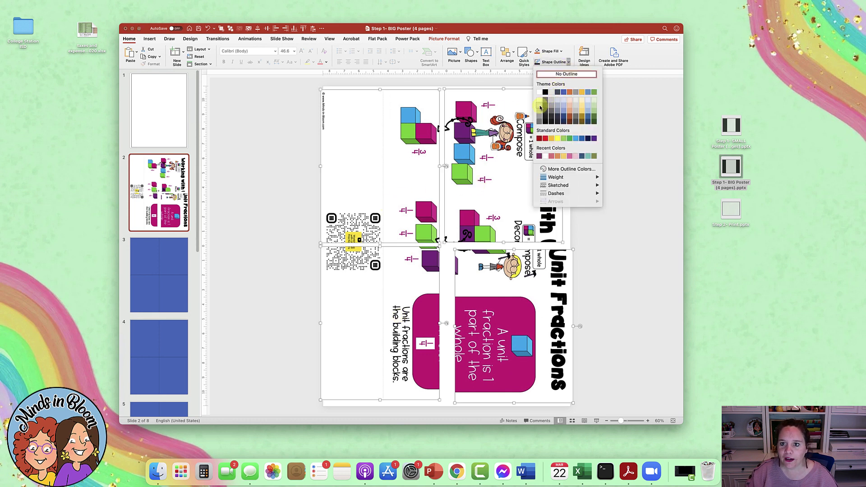
left_click(554, 96)
left_click(569, 63)
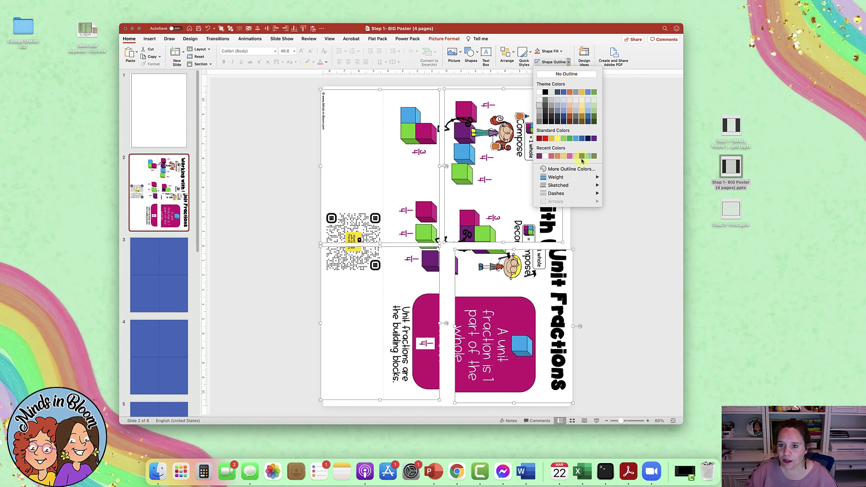
mouse_move(556, 193)
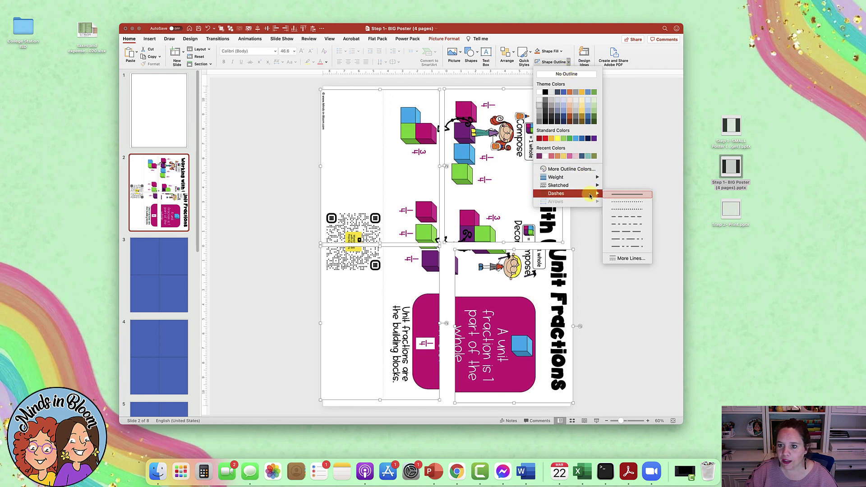
left_click(616, 218)
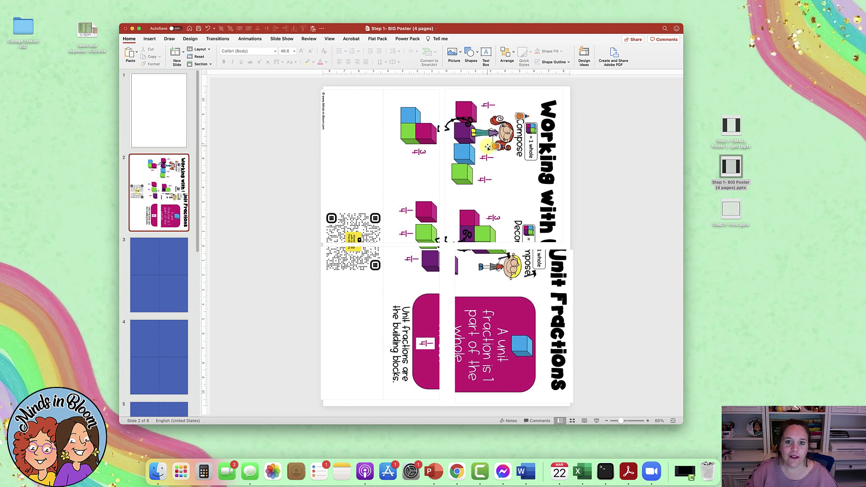
Nudge the top-right and top-left pieces slightly to line them up.
left_click_drag(492, 145, 494, 146)
left_click(413, 154)
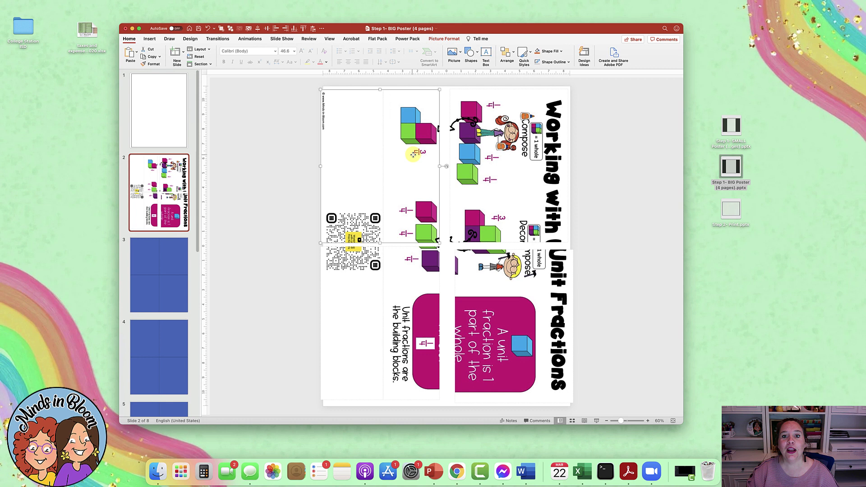
left_click_drag(413, 155, 414, 152)
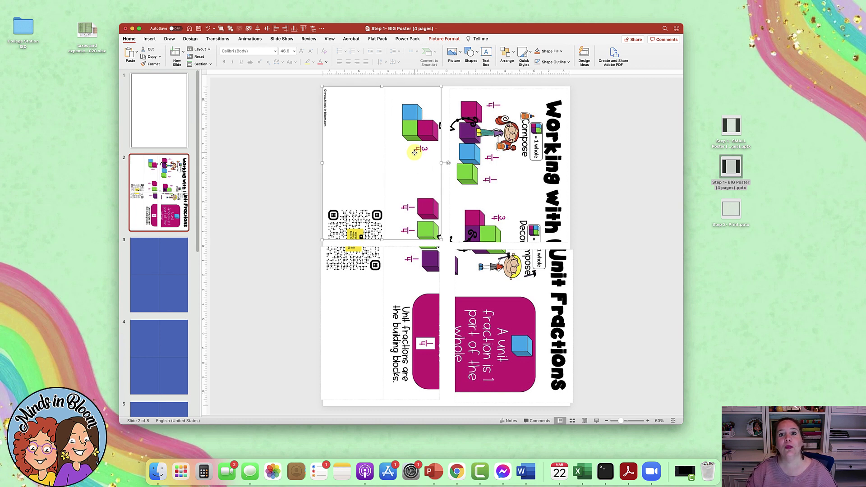
Open Step 2- Print.pptx from the desktop and reposition its window.
left_click(731, 174)
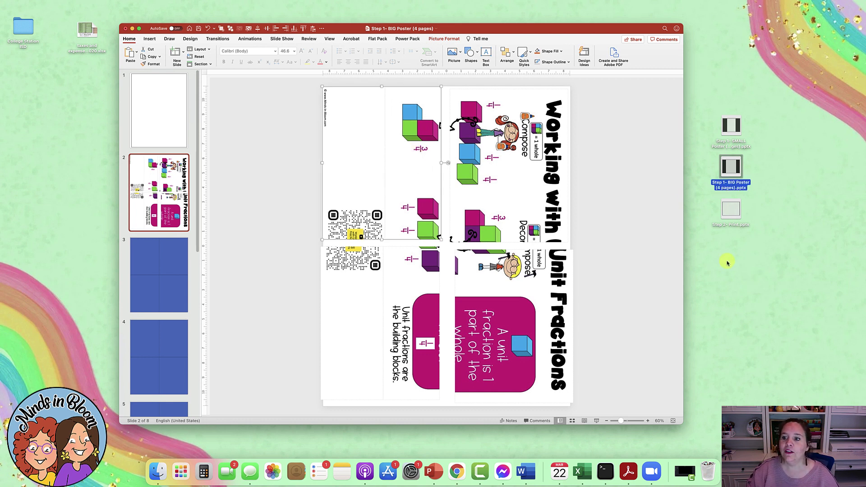
double_click(732, 211)
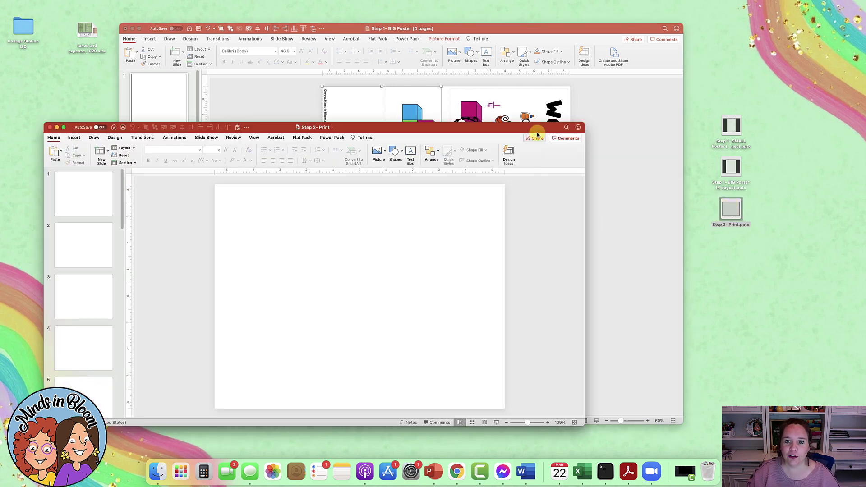
left_click_drag(536, 127, 609, 83)
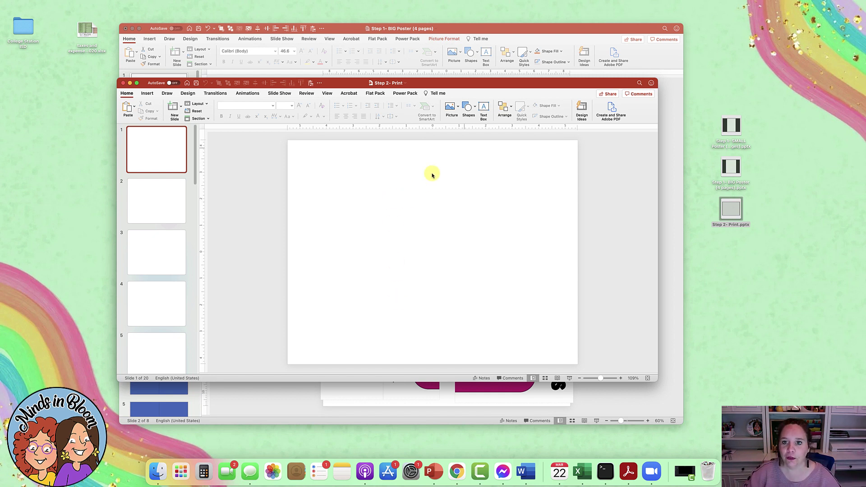
left_click_drag(524, 83, 556, 58)
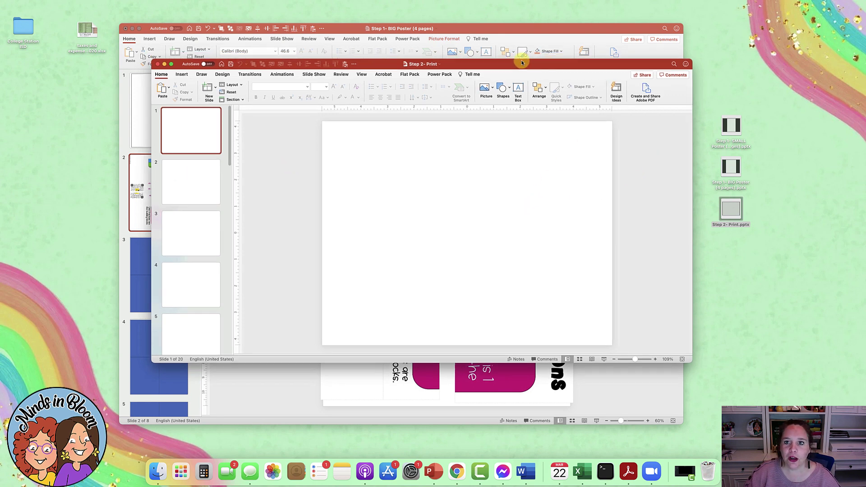
left_click_drag(518, 60, 521, 150)
Paste the copied upper-left poster piece onto slide 1 of Step 2- Print and zoom out.
left_click(388, 116)
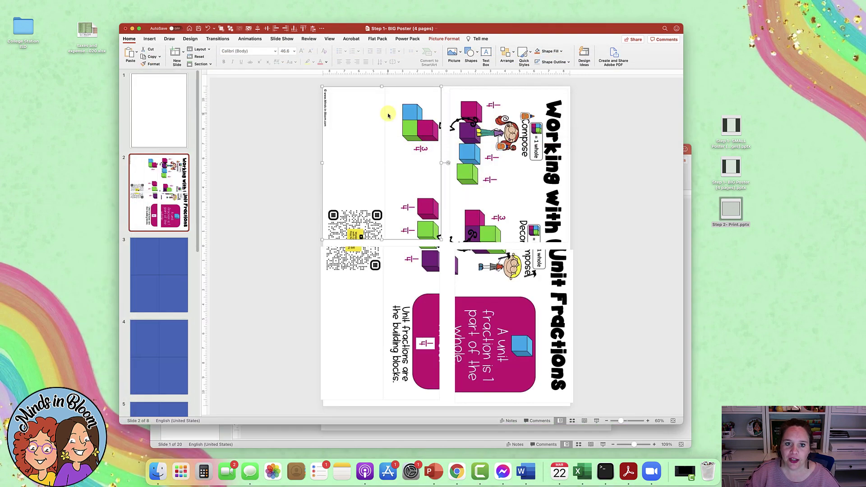
left_click(688, 192)
key("super+v")
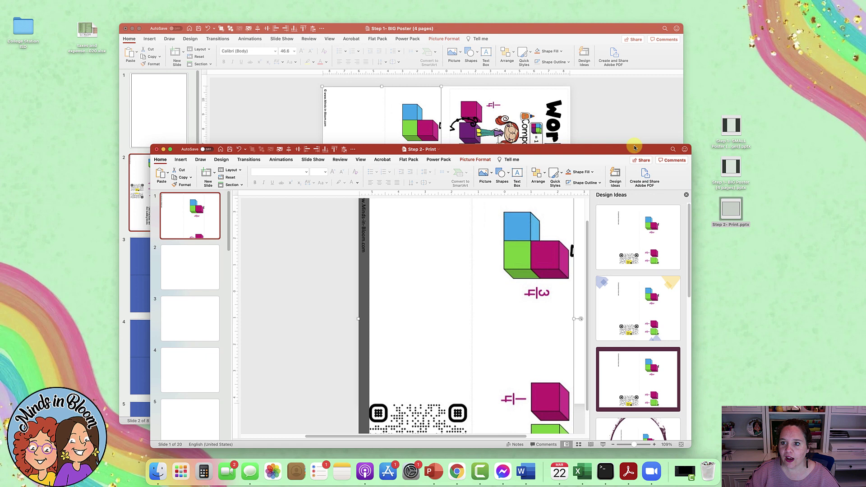
left_click_drag(634, 149, 625, 55)
left_click(616, 351)
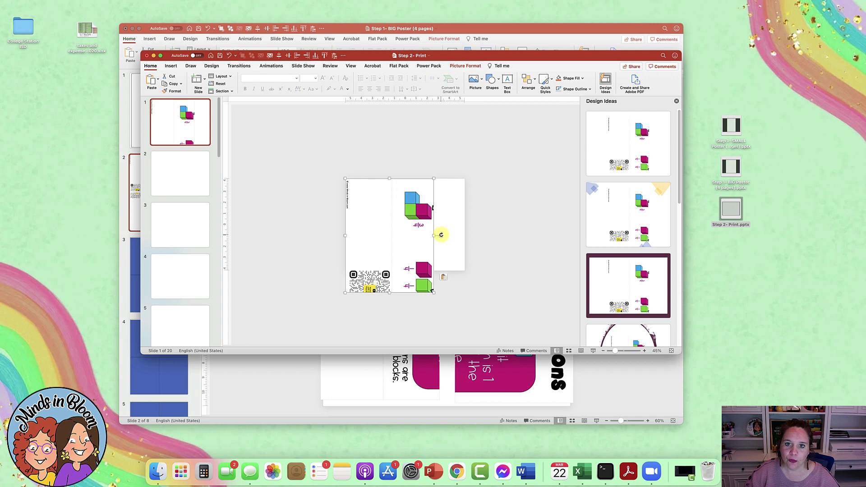
Rotate the piece Right 90° to landscape, fit it to the slide, then pick the top-right piece.
left_click(458, 65)
left_click(526, 88)
left_click(540, 99)
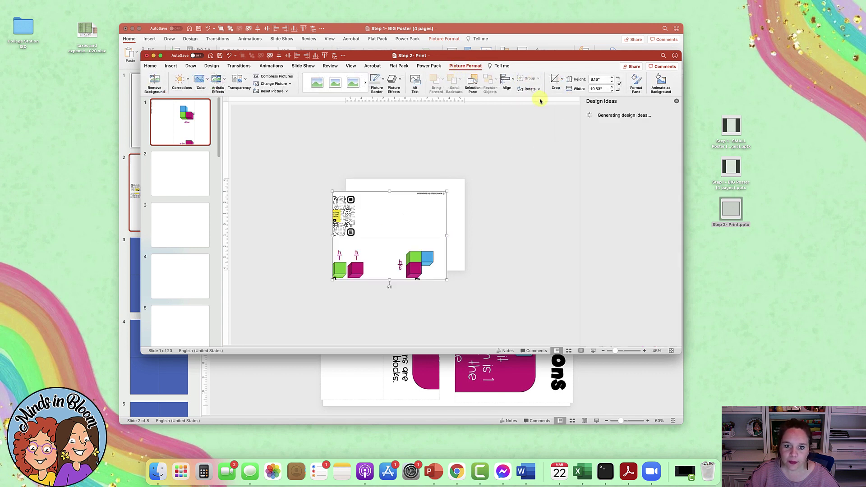
left_click_drag(421, 223, 436, 212)
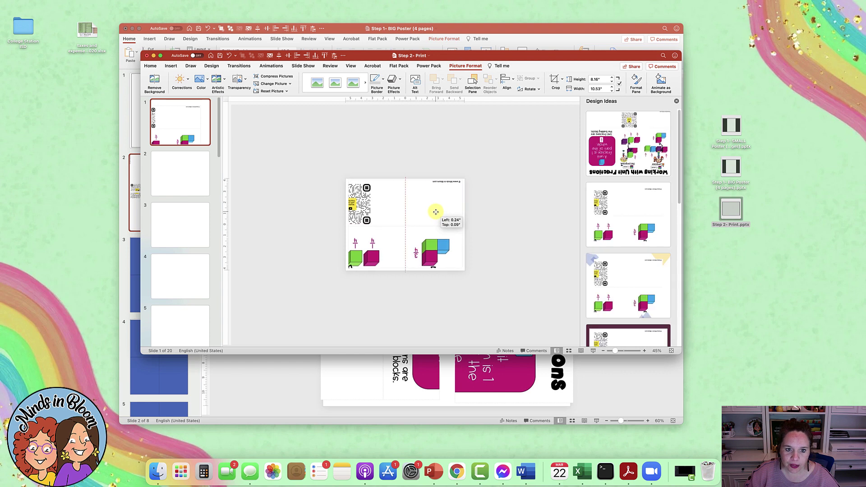
left_click(555, 242)
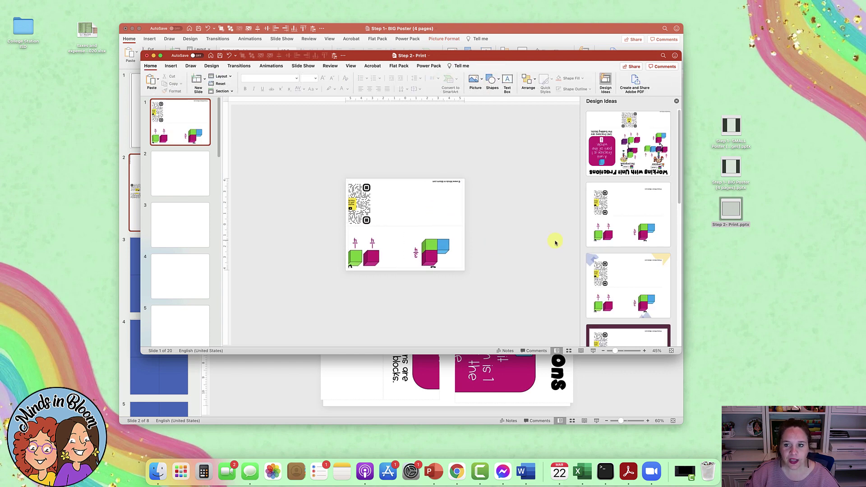
left_click(589, 390)
left_click(517, 159)
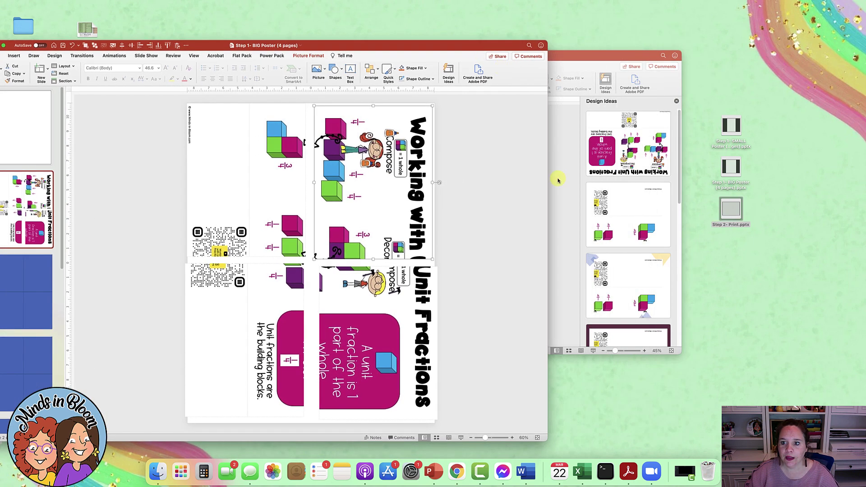
Paste the top-right piece onto slide 2, rotate it horizontal and fit it.
left_click(196, 179)
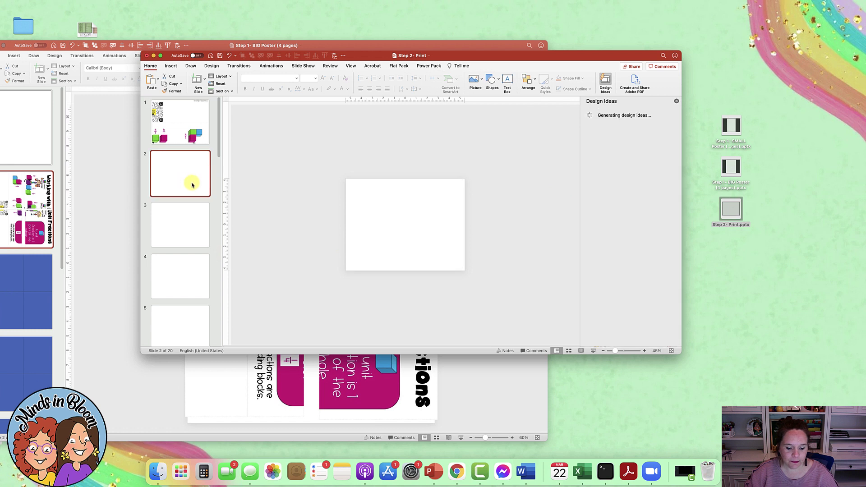
key("super+v")
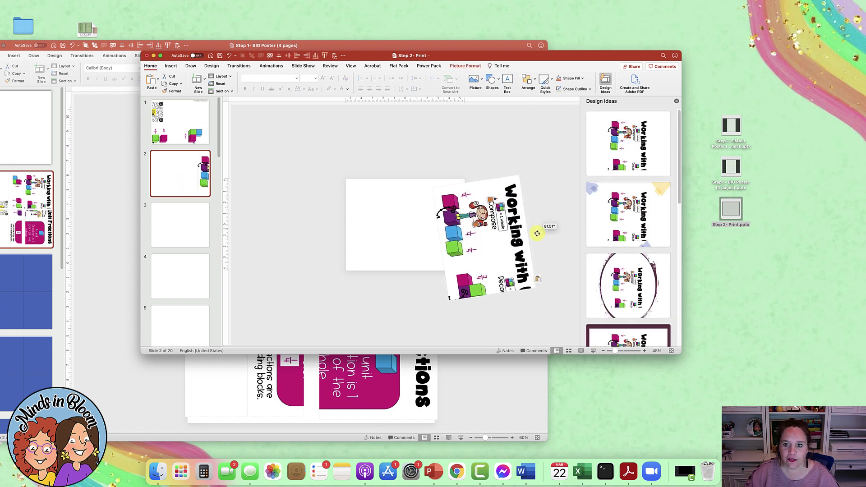
left_click_drag(536, 233, 483, 180)
left_click_drag(497, 240, 419, 228)
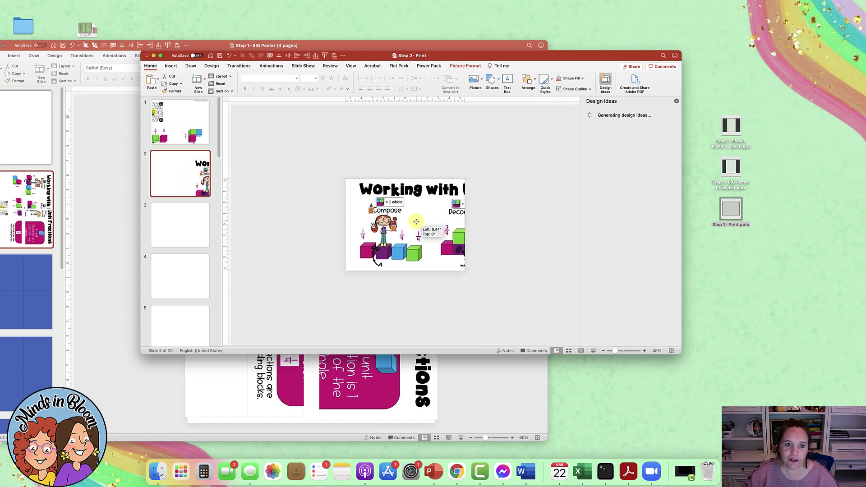
left_click(455, 303)
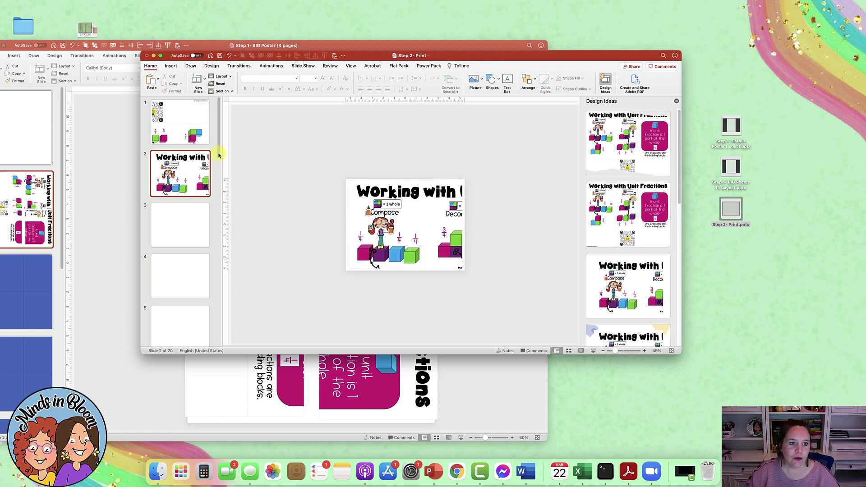
Check slides 1 and 2, then bring the BIG Poster window forward and move it right.
left_click(201, 131)
left_click(203, 164)
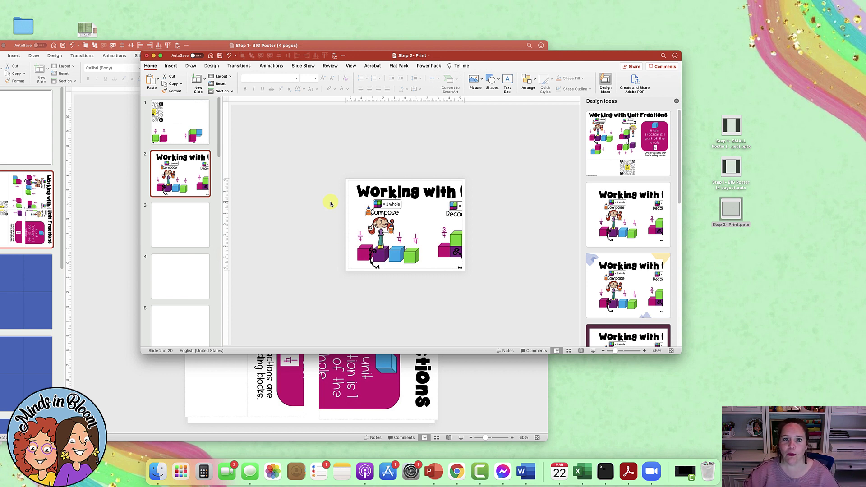
left_click(486, 380)
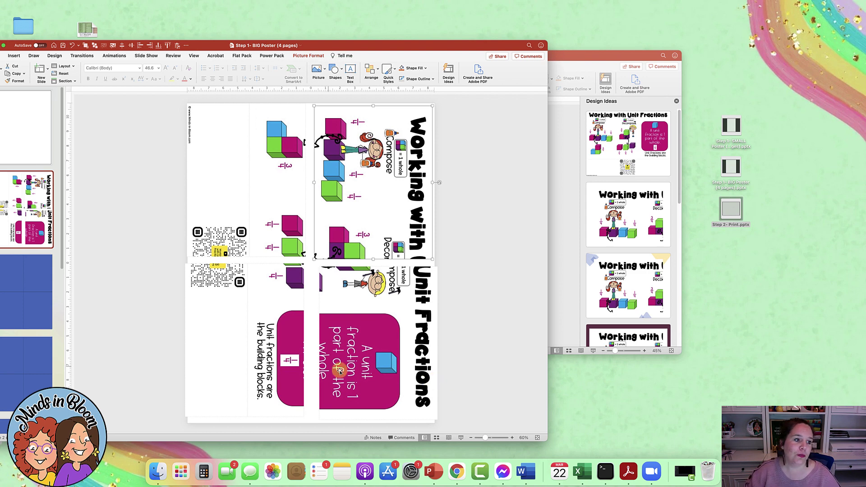
left_click_drag(390, 44, 513, 39)
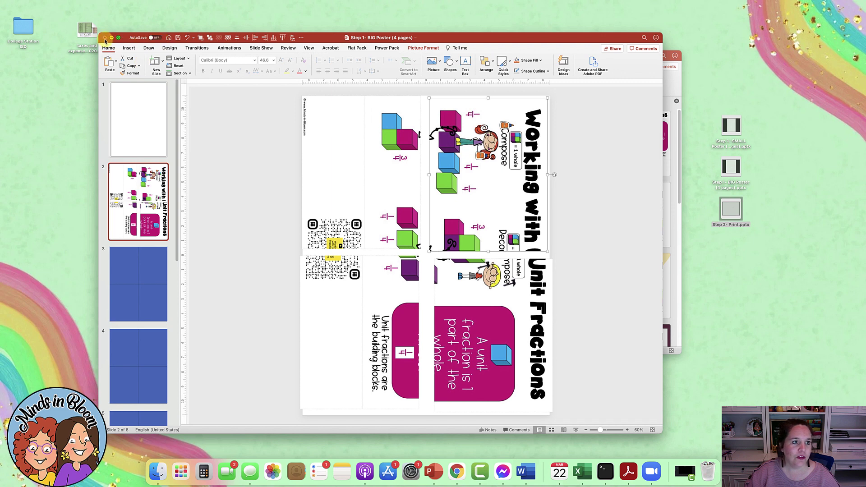
Close the BIG Poster and Print files without saving, then open Step 1- SMALL Poster (2 pages).
left_click(105, 37)
left_click(393, 256)
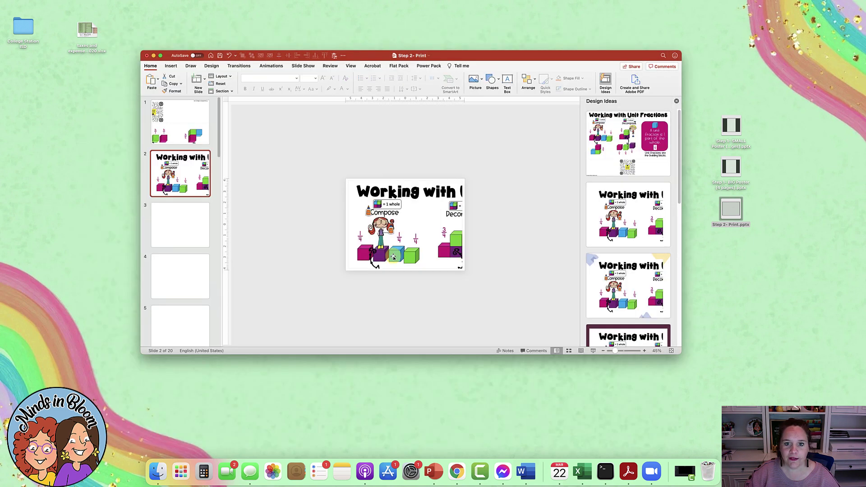
left_click(146, 56)
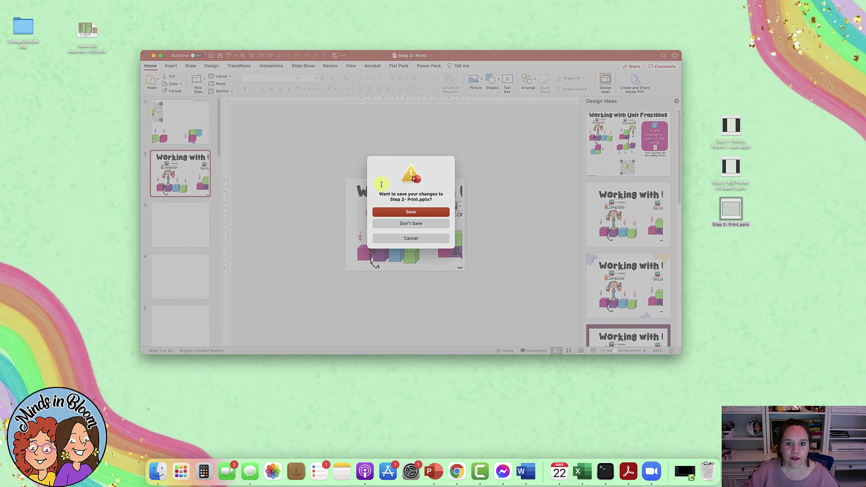
left_click(412, 226)
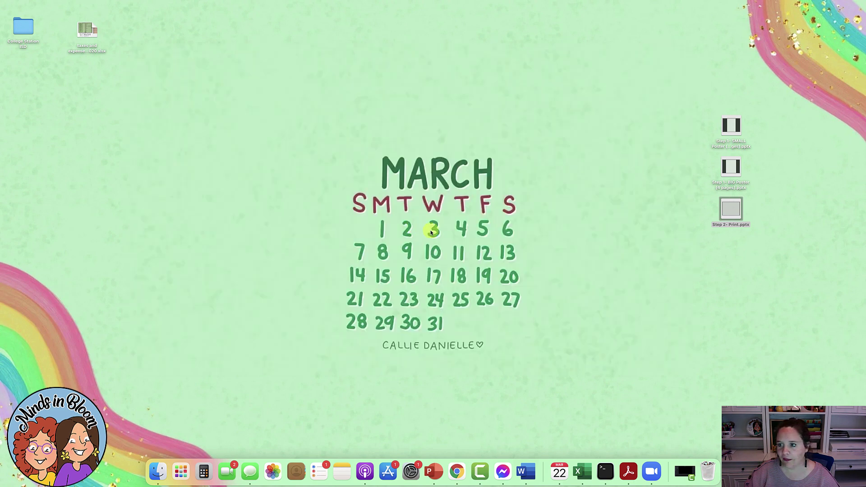
double_click(736, 123)
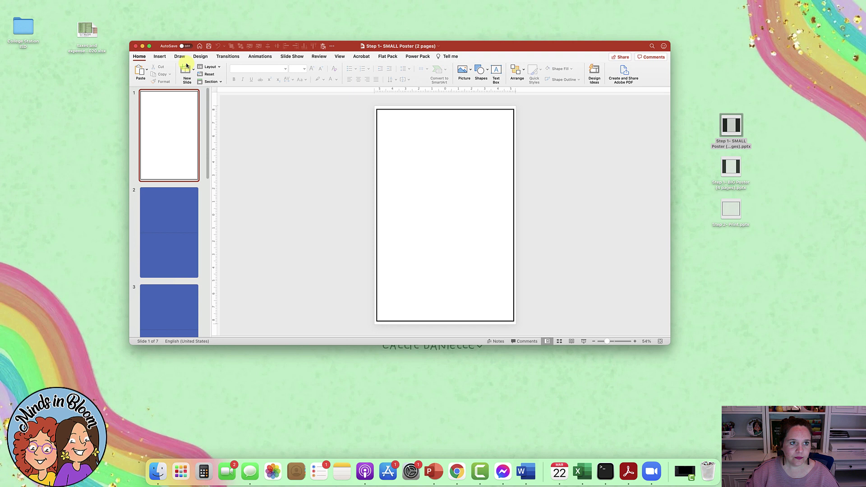
Draw a text box across the top of slide 1 reading 'Howdy!'.
left_click(162, 60)
left_click(432, 73)
left_click_drag(385, 123, 504, 201)
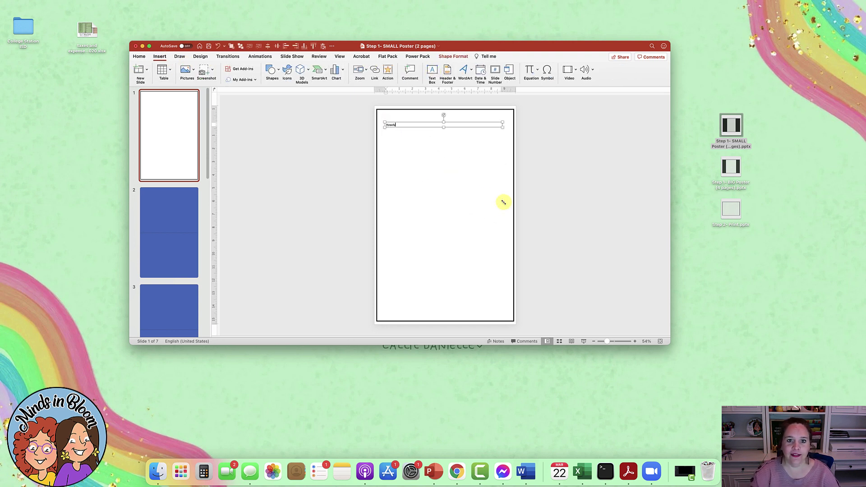
left_click(391, 122)
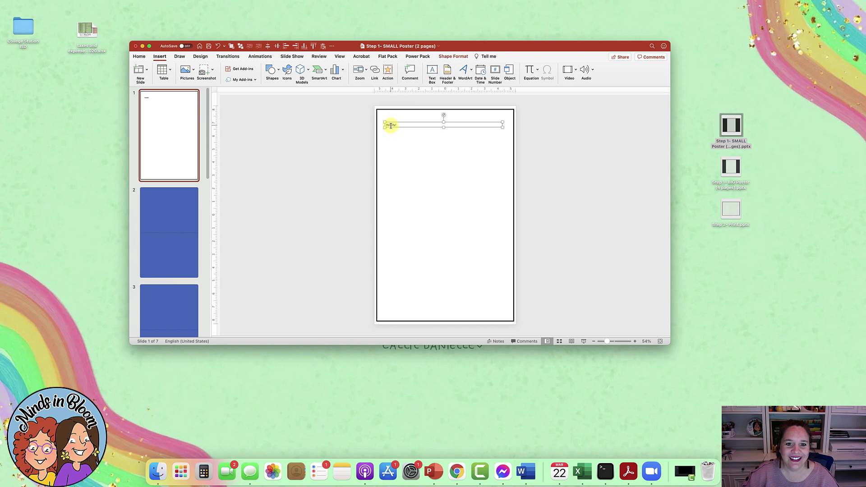
Select 'Howdy!' and raise its font size several times with Increase Font Size.
left_click(391, 125)
left_click(140, 57)
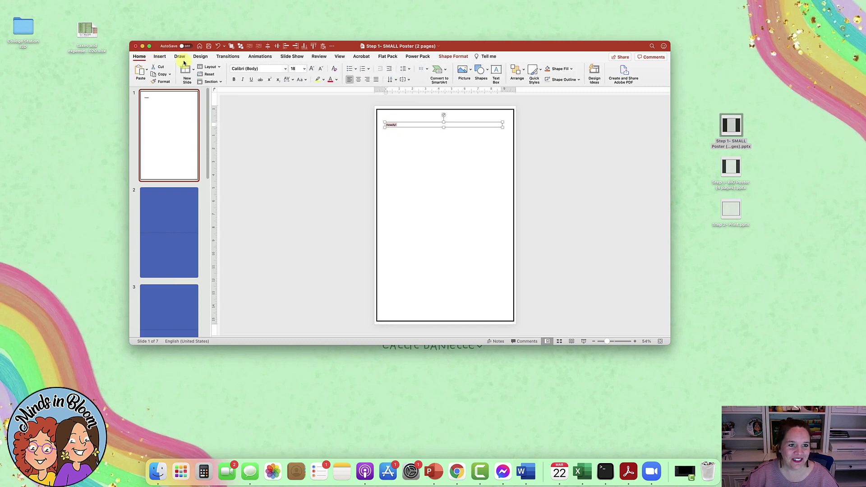
left_click(312, 71)
left_click(311, 71)
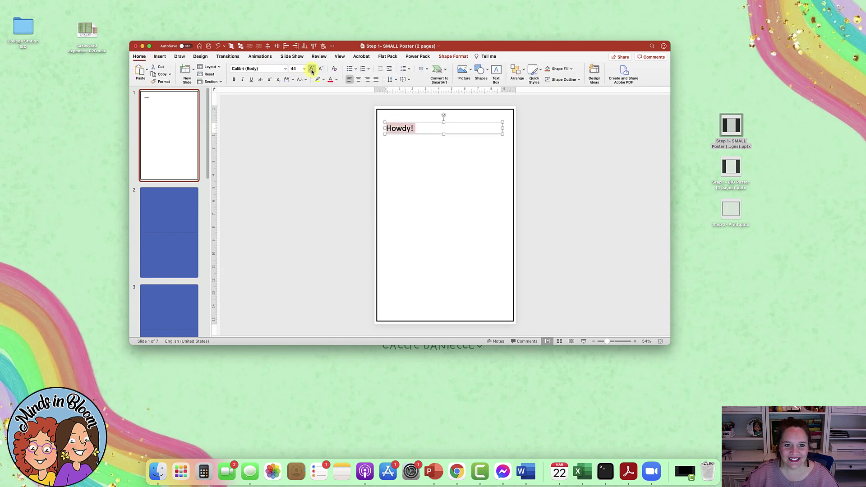
left_click(311, 71)
left_click(312, 70)
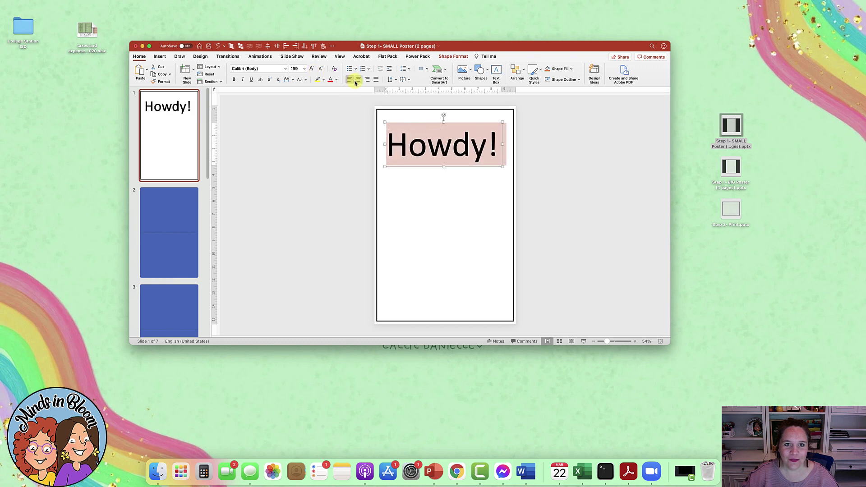
left_click(339, 149)
left_click(161, 57)
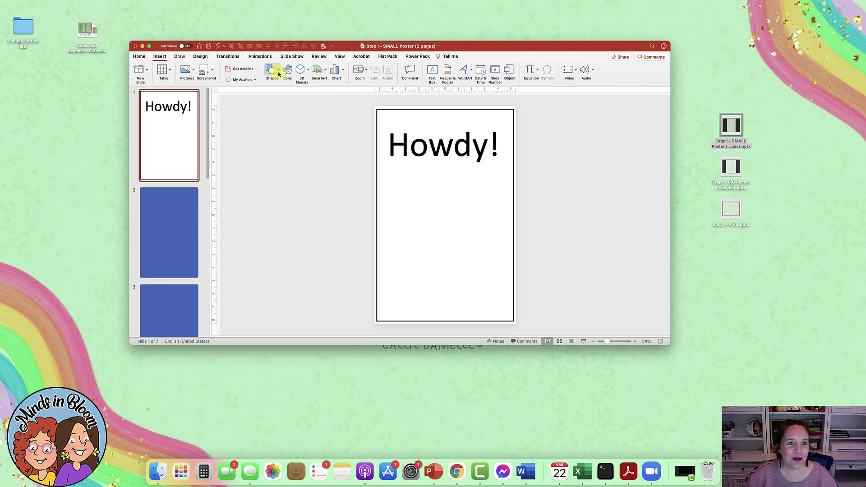
Draw a blue smiley face shape below the Howdy! heading and nudge it up-left.
left_click(277, 76)
left_click(327, 184)
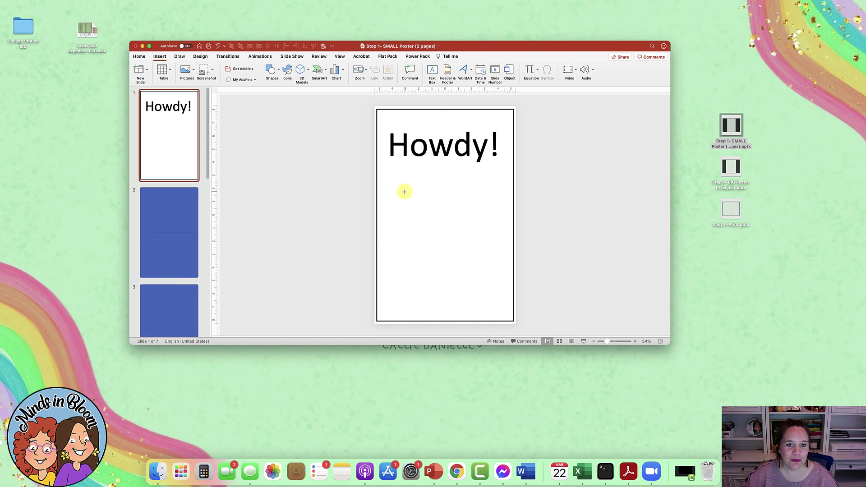
left_click_drag(406, 192, 470, 258)
left_click_drag(437, 212, 417, 187)
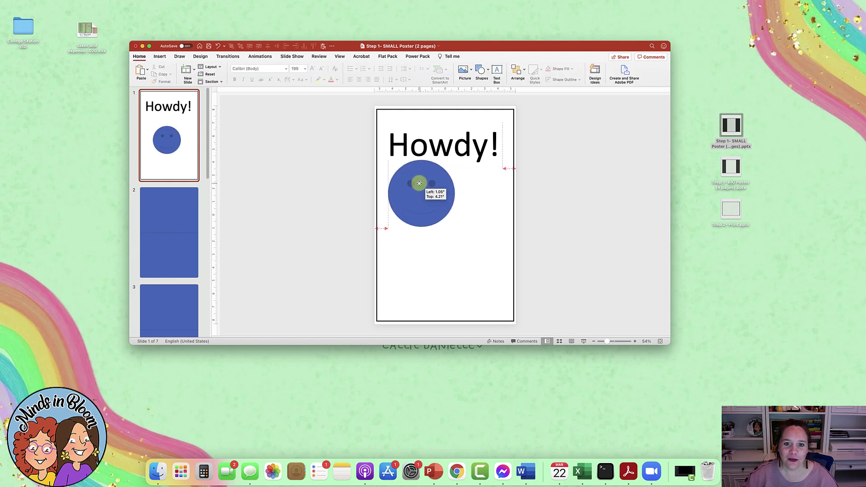
left_click(549, 204)
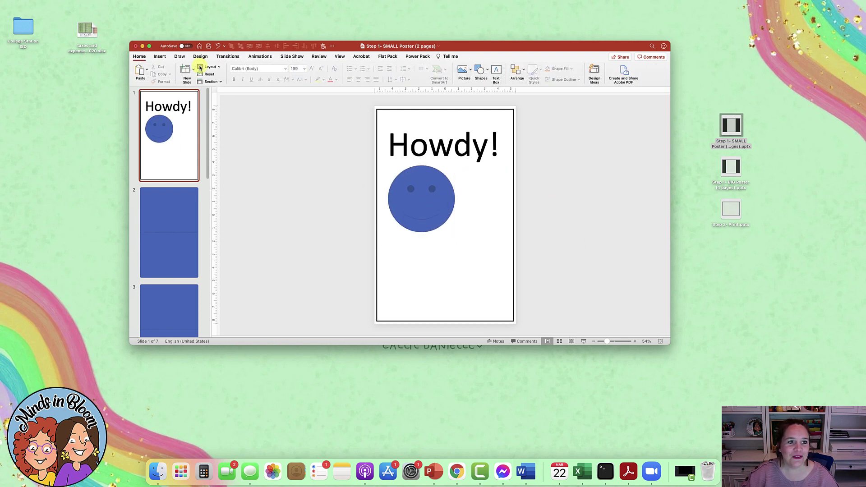
left_click(160, 57)
left_click(287, 72)
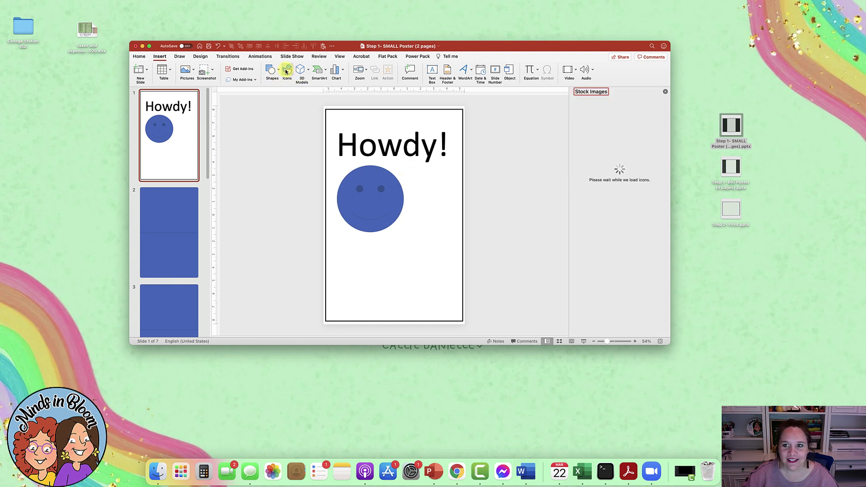
Insert the 3D glasses icon, enlarge it, and position it over the smiley's eyes.
left_click(616, 169)
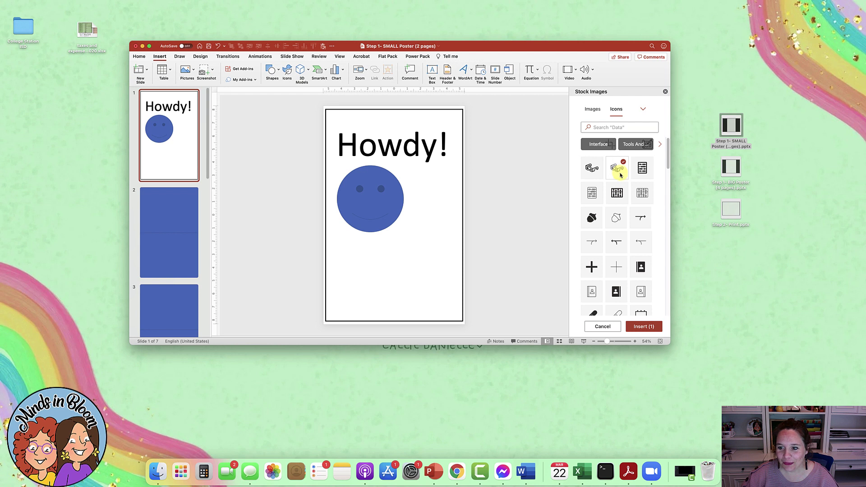
left_click(616, 169)
left_click_drag(580, 320, 390, 248)
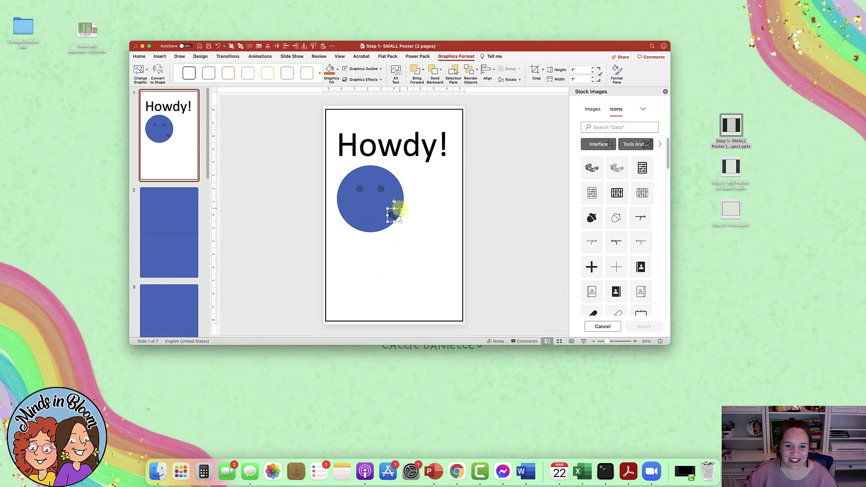
mouse_move(395, 208)
left_mouse_down()
mouse_move(396, 190)
mouse_move(356, 194)
left_mouse_up()
left_click_drag(366, 231, 367, 226)
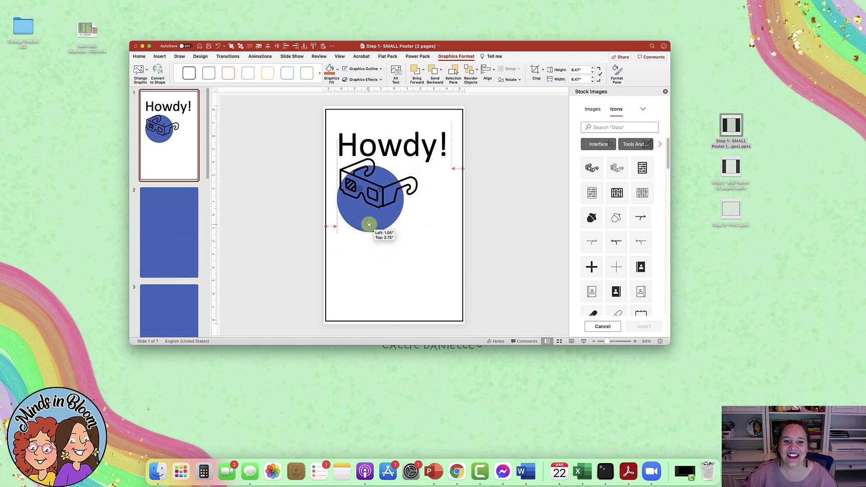
left_click(319, 254)
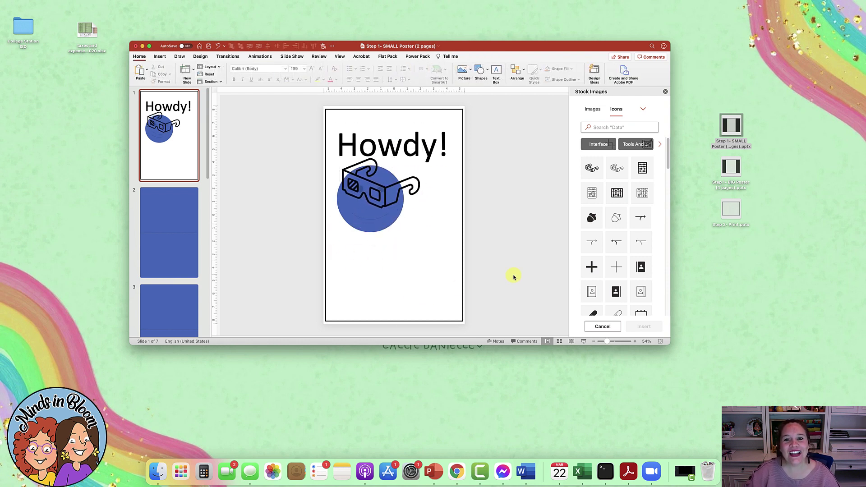
Glance at blue slide 2, return to slide 1, and zoom to inspect the poster.
left_click(177, 230)
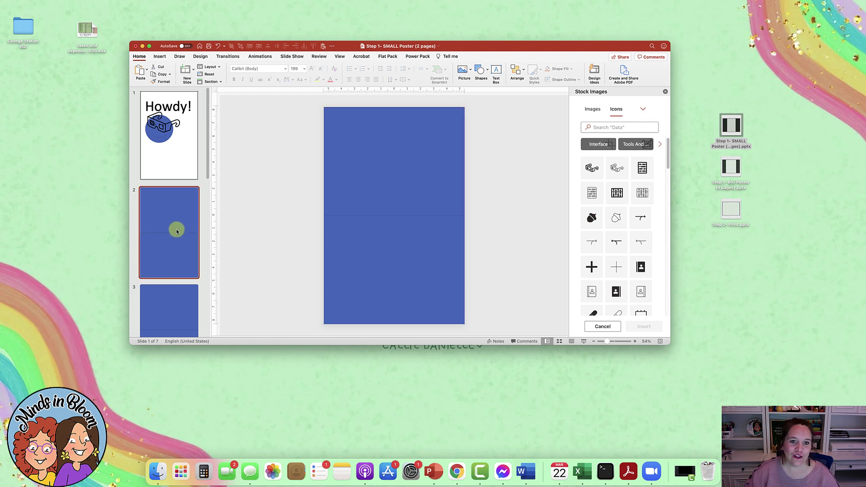
left_click(198, 144)
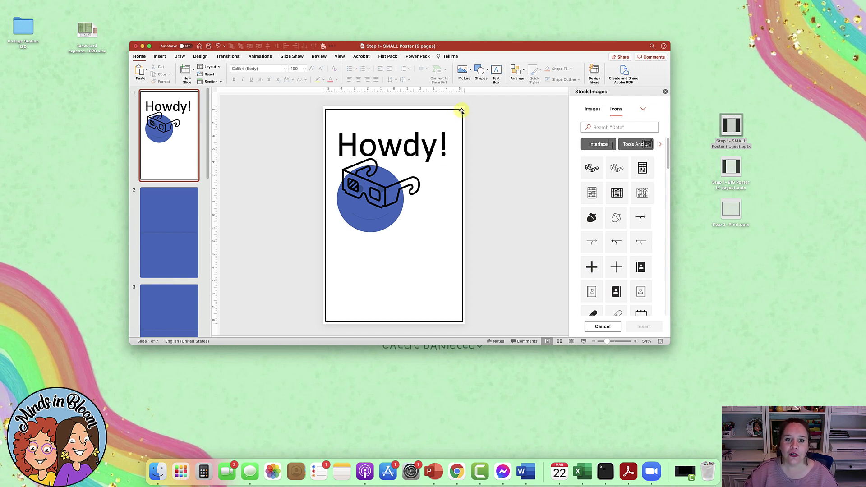
left_click(617, 343)
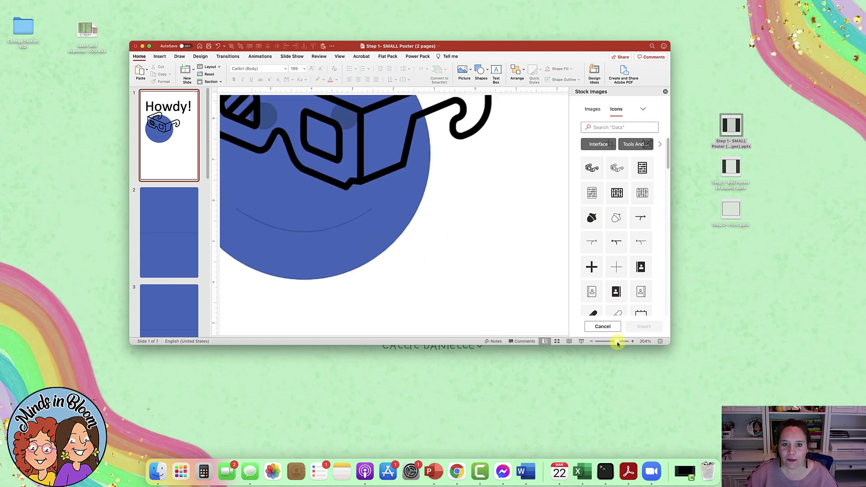
left_click(611, 343)
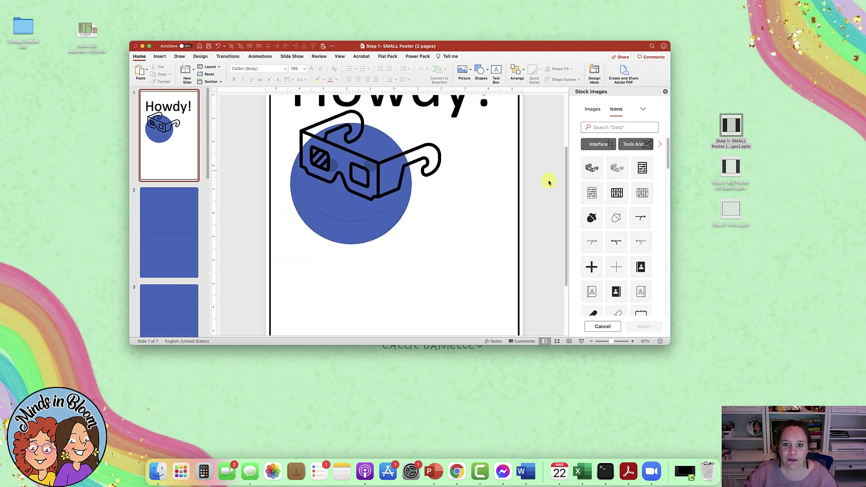
left_click(601, 341)
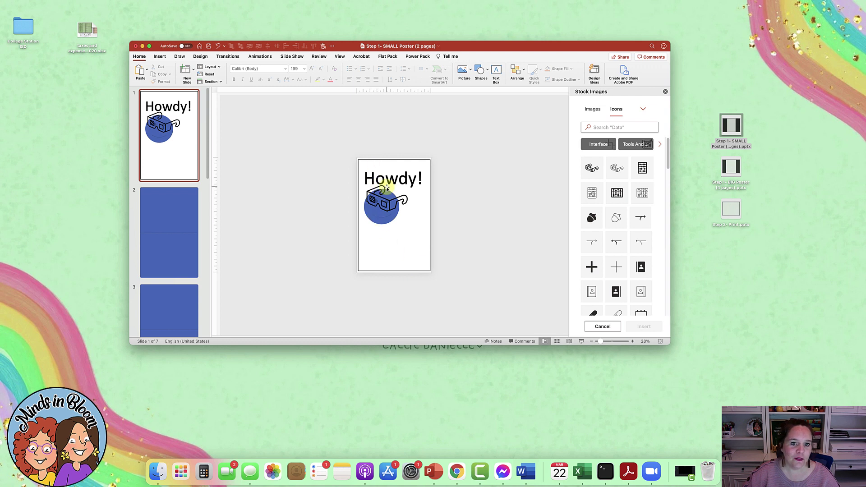
Export the current slide only to the Desktop as a JPEG, adjusting the width.
mouse_move(90, 2)
left_click(53, 6)
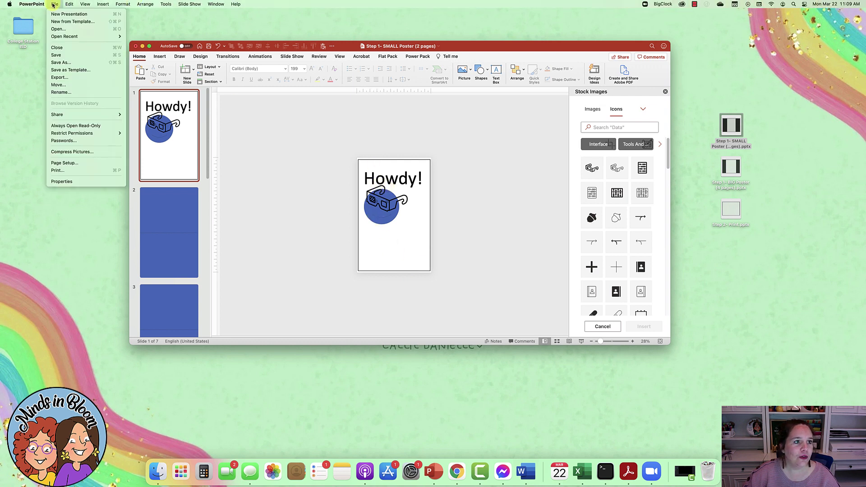
left_click(66, 79)
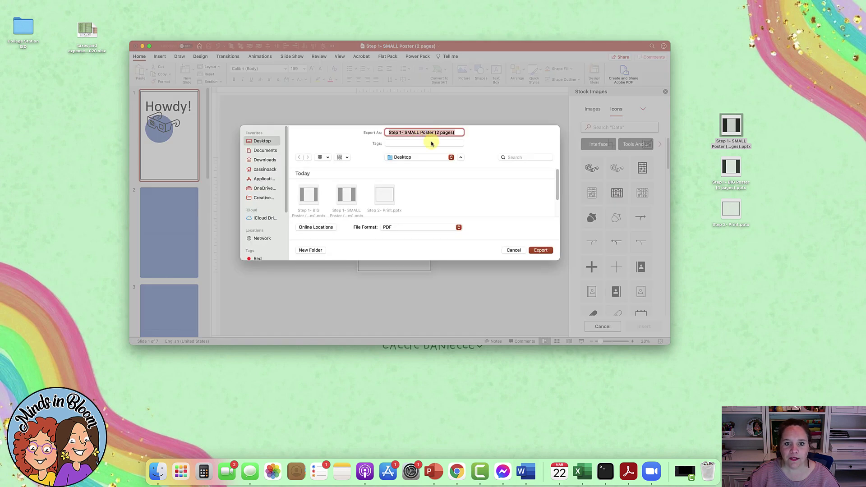
left_click(430, 158)
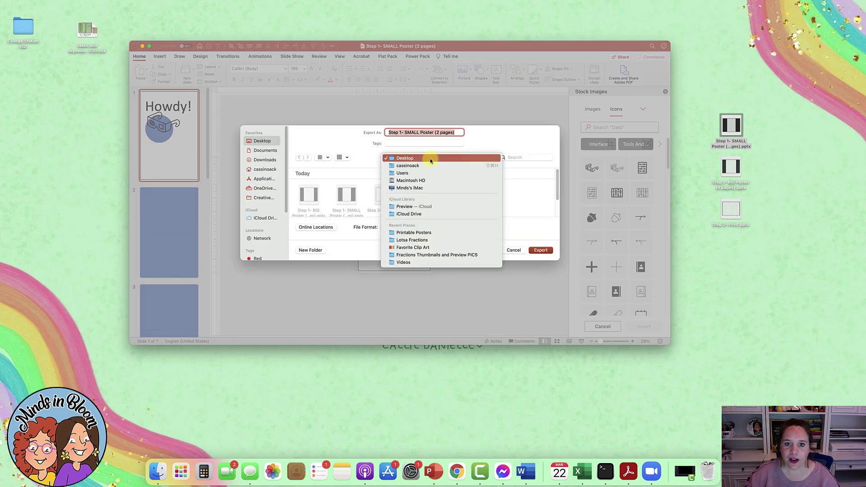
left_click(430, 160)
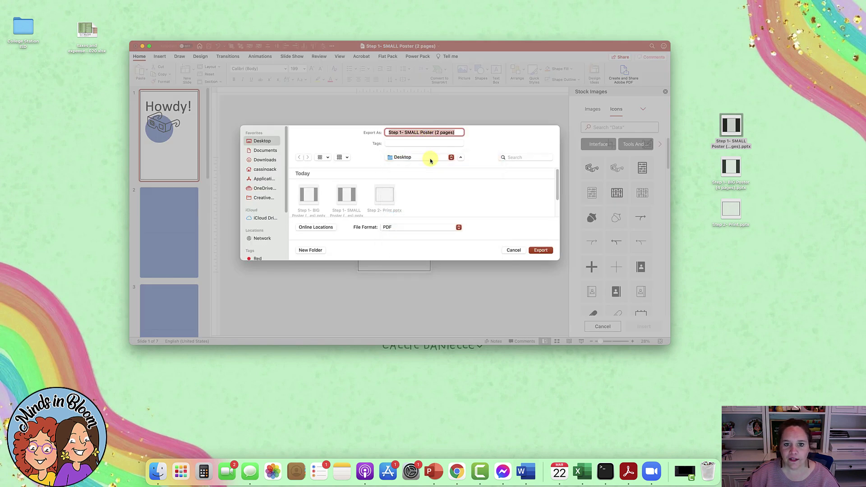
left_click(404, 226)
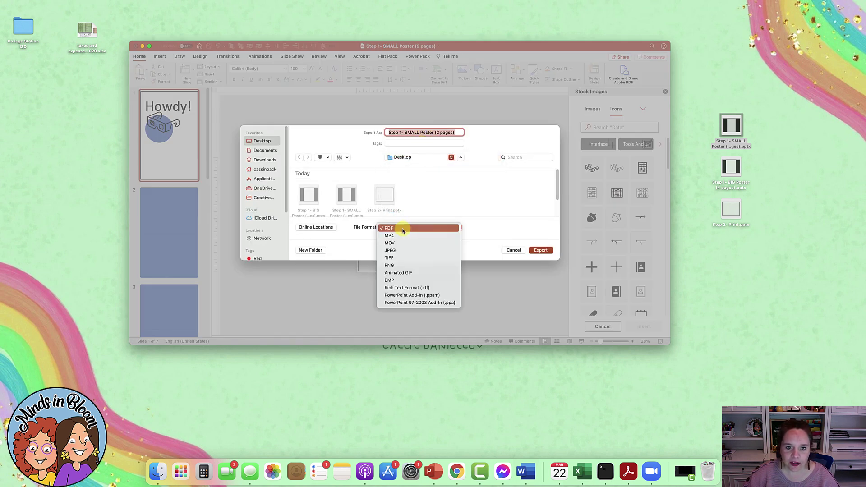
left_click(395, 251)
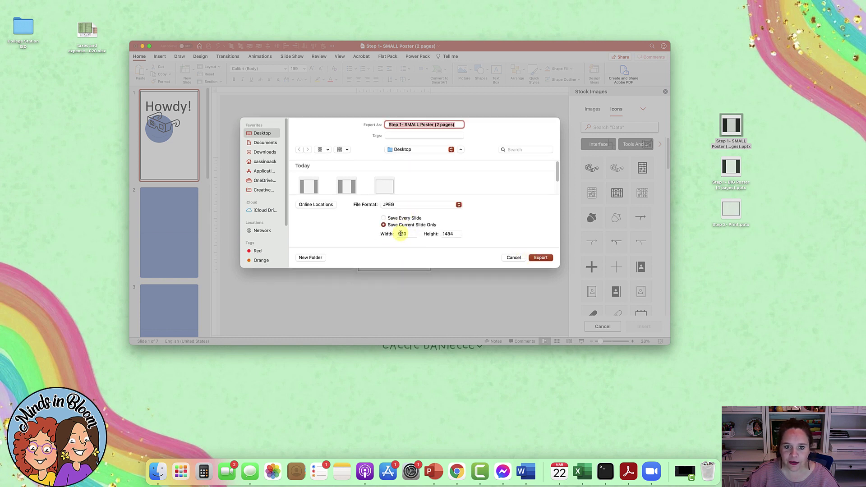
double_click(402, 233)
type("1200")
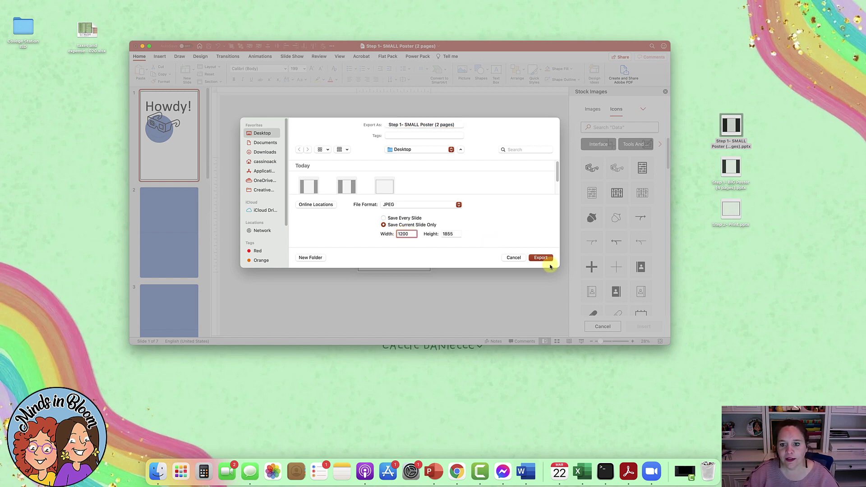
left_click(544, 257)
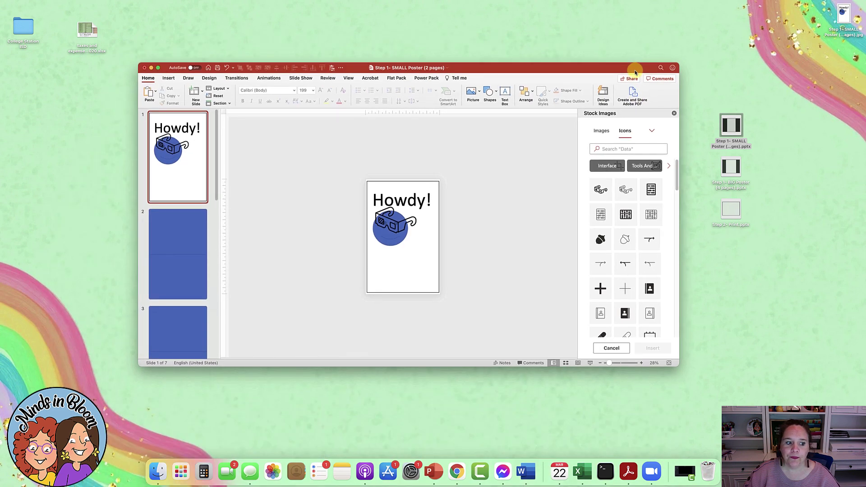
Place the exported Howdy! JPEG from the Desktop onto slide 2 via Picture from File.
left_click(787, 213)
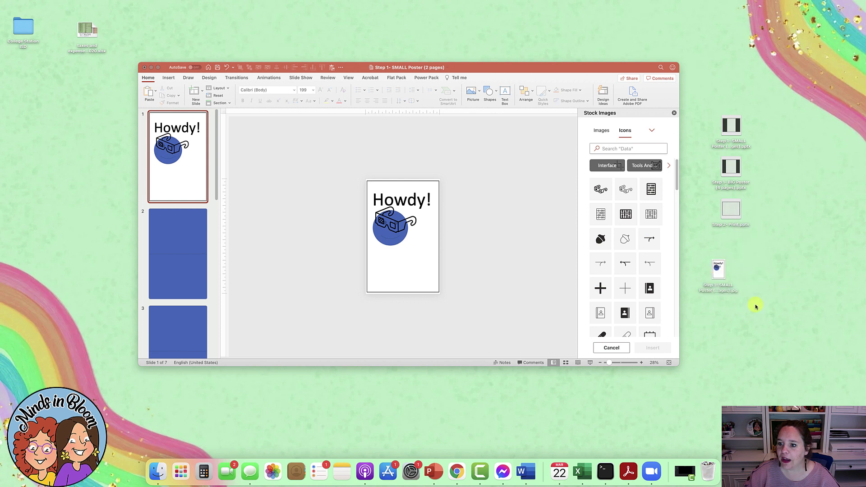
left_click(148, 230)
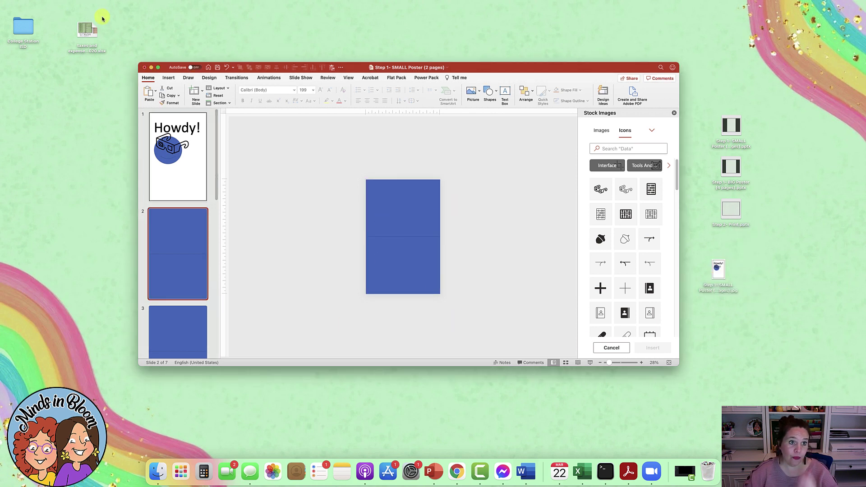
left_click(168, 78)
left_click(194, 94)
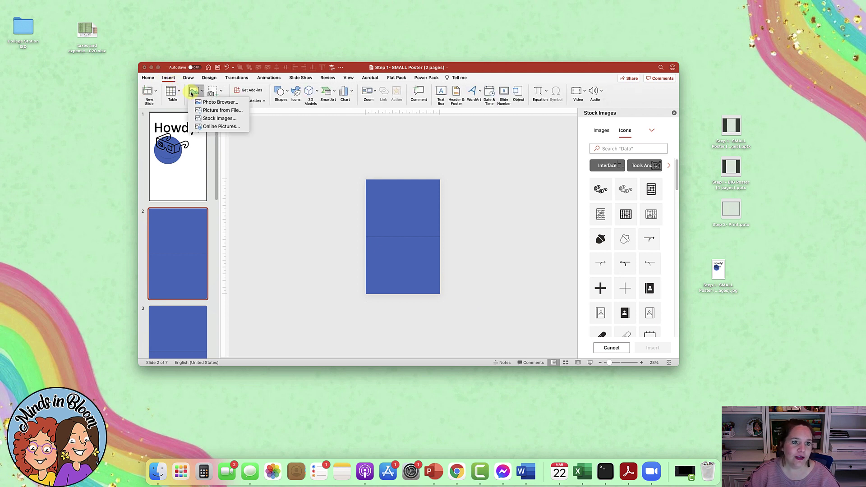
left_click(212, 110)
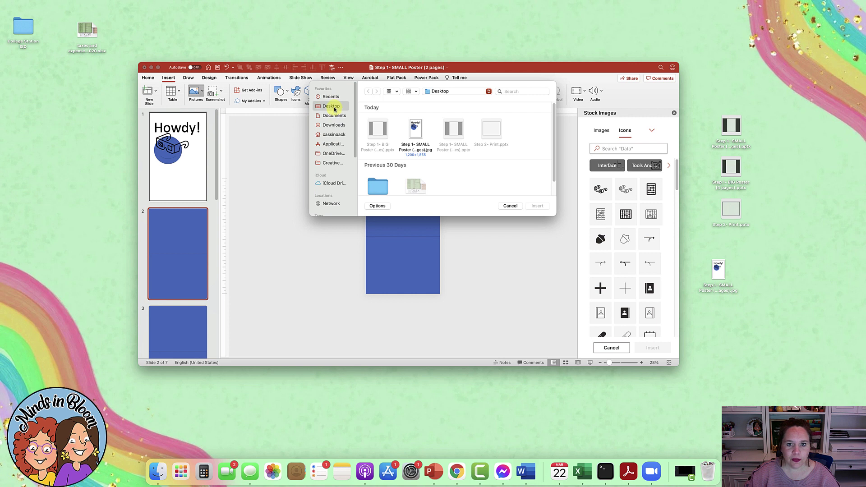
double_click(414, 131)
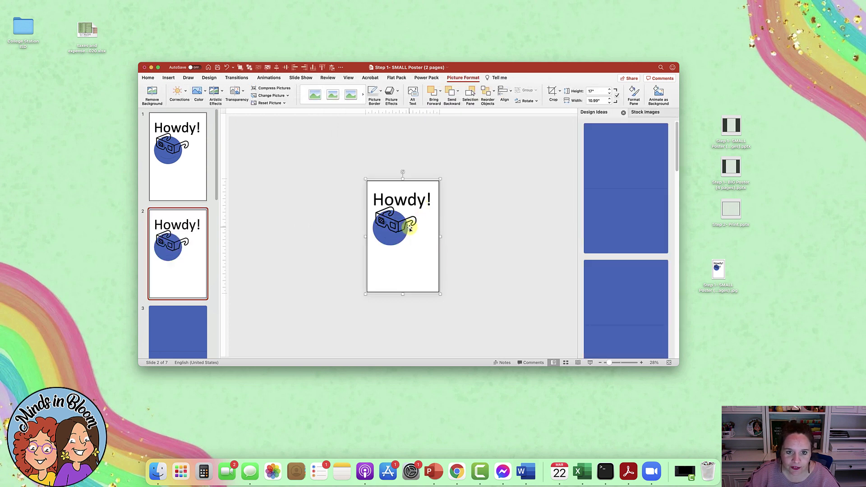
Enlarge and position the Howdy! picture so it nearly fills slide 2.
left_click(616, 364)
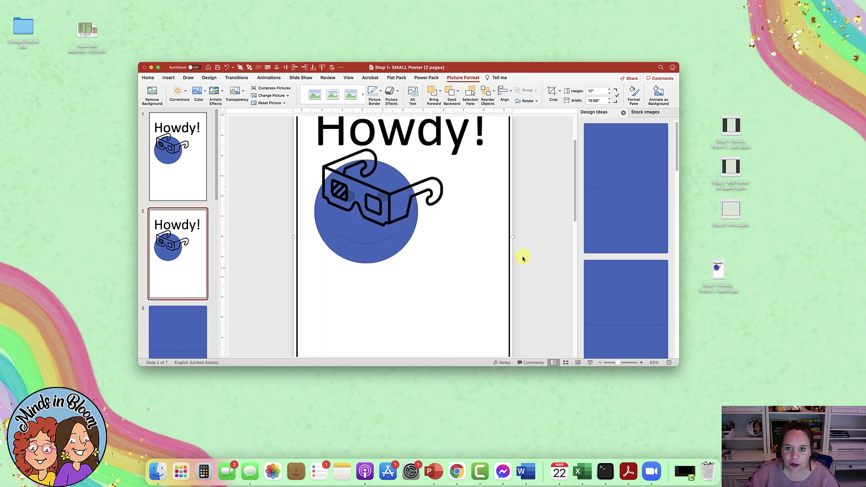
left_click_drag(614, 363, 610, 363)
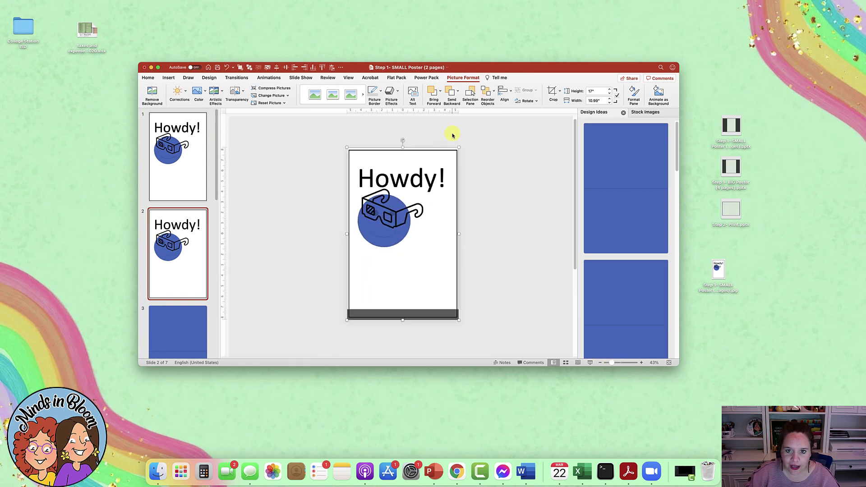
left_click_drag(459, 147, 454, 153)
left_click_drag(433, 194, 435, 196)
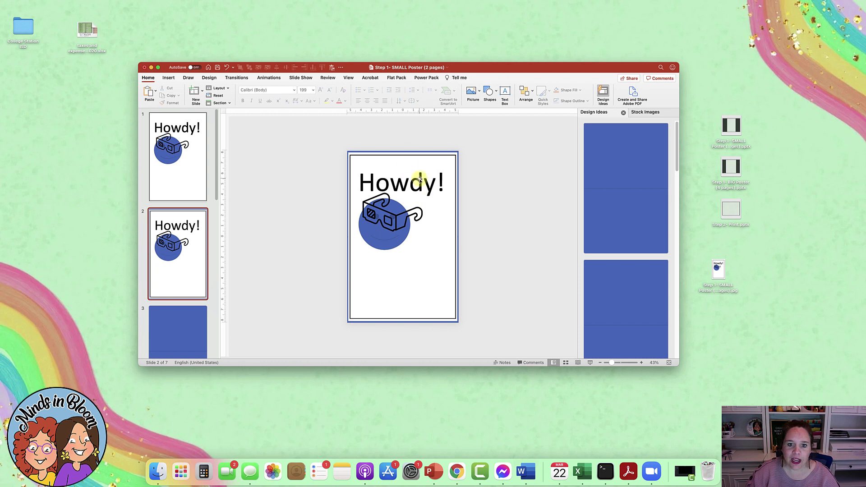
Select the blue shapes beneath the picture together with it, ready for Merge Shapes.
left_click(427, 151)
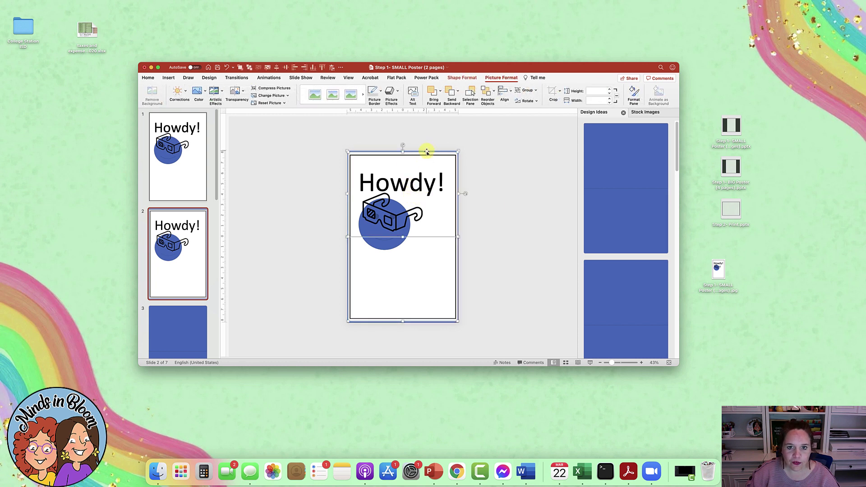
left_click(382, 150)
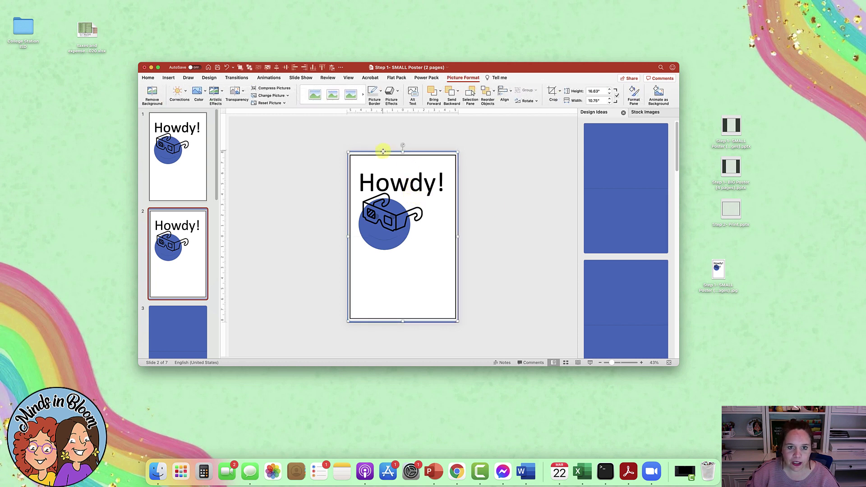
left_click(394, 320, "shift")
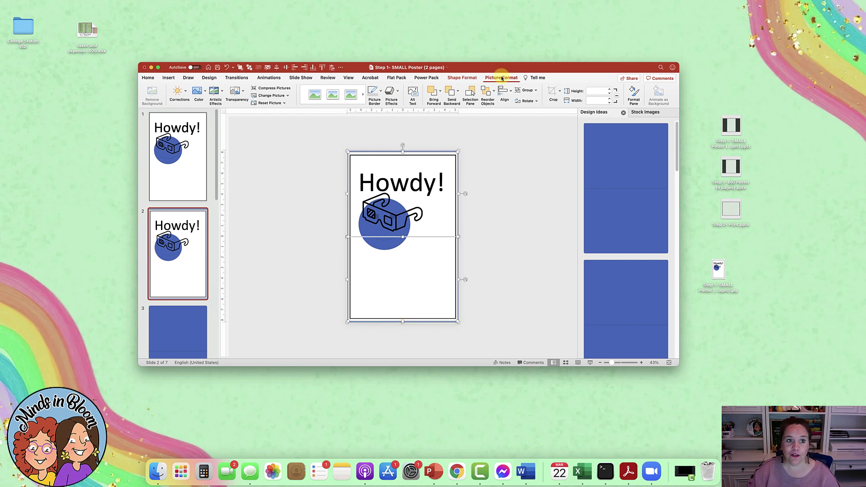
left_click(468, 80)
left_click(244, 102)
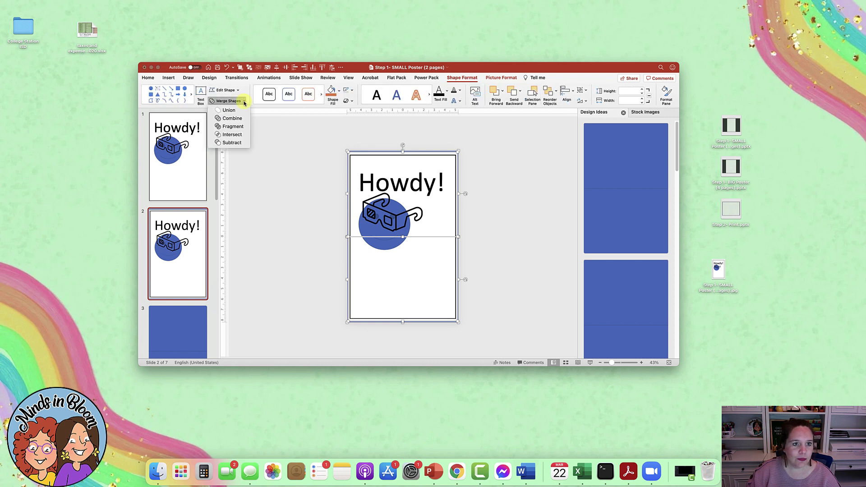
Fragment the picture and pull the top and bottom pieces apart.
left_click(233, 126)
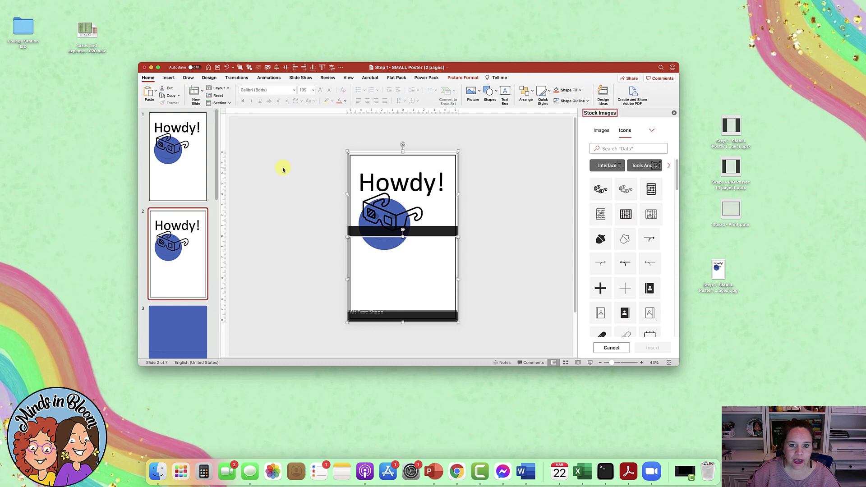
left_click_drag(417, 189, 343, 173)
left_click_drag(397, 275, 469, 300)
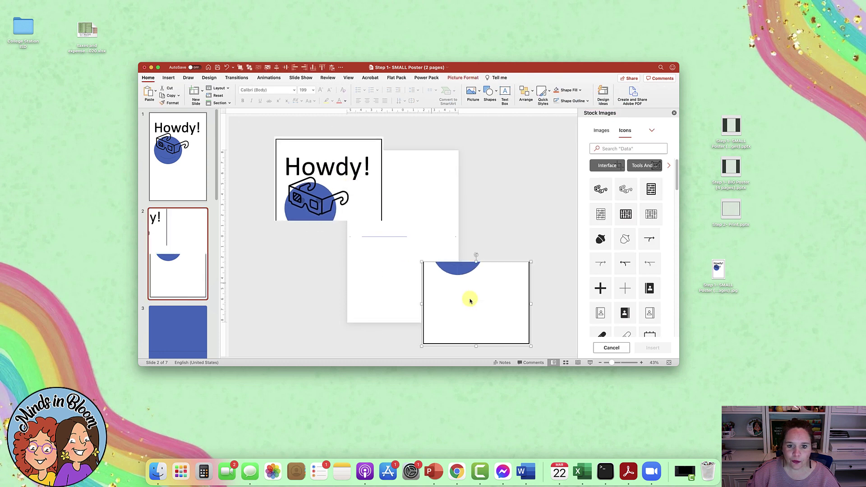
Delete the thin leftover line piece and move the bottom piece back up-left.
left_click(399, 238)
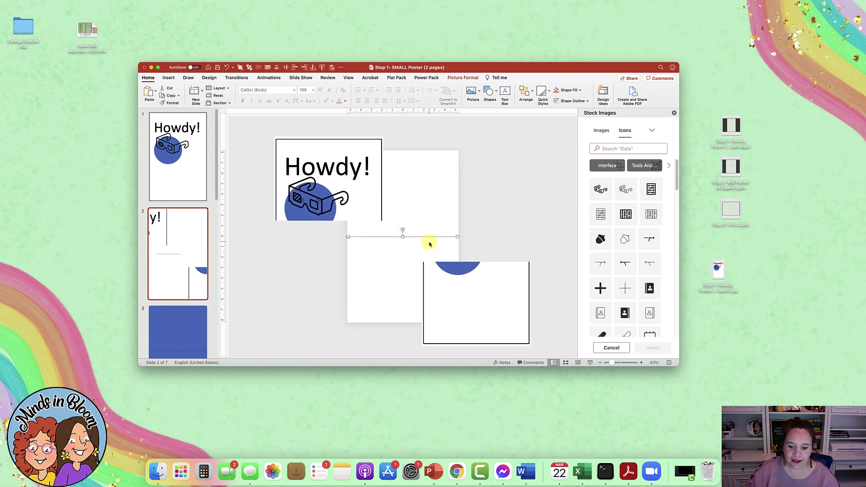
key("Delete")
left_click_drag(484, 295, 417, 281)
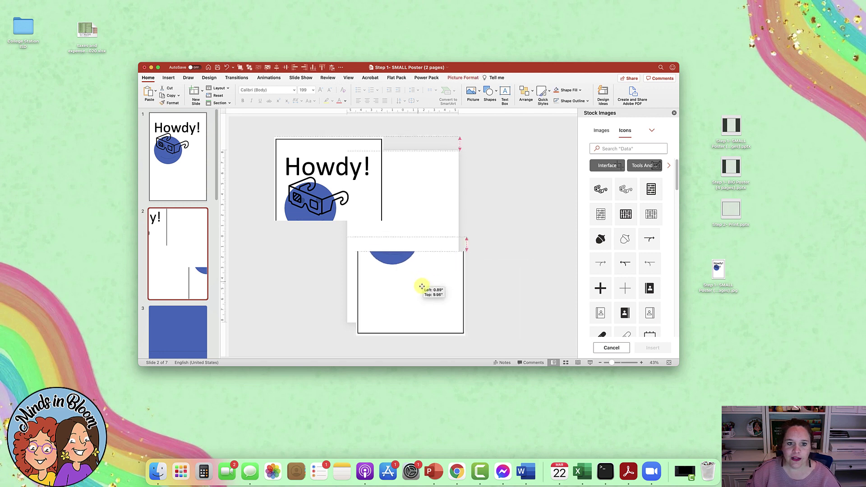
left_click(331, 203, "shift")
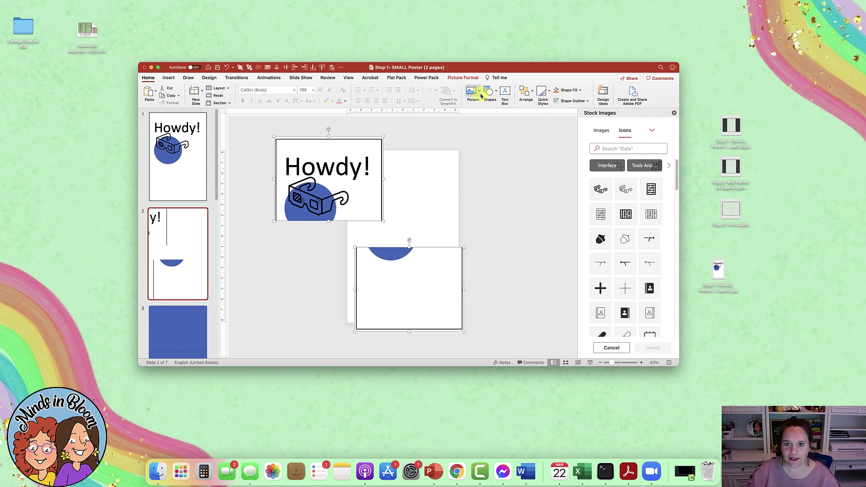
left_click(743, 323)
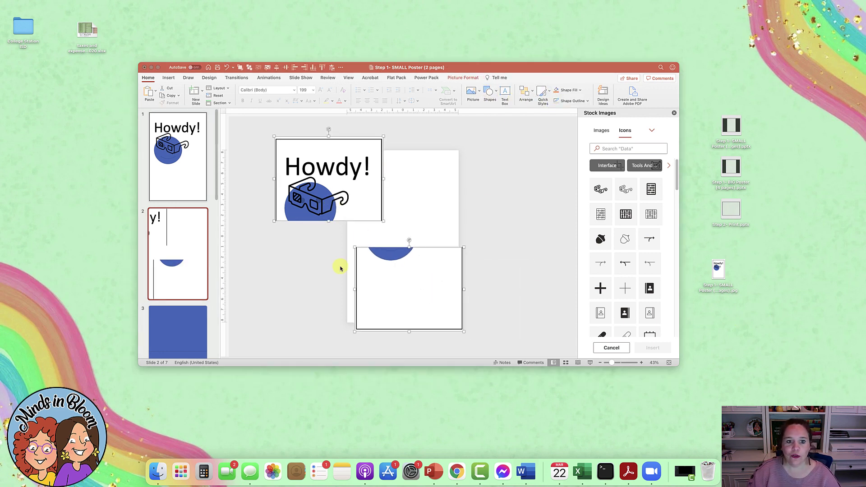